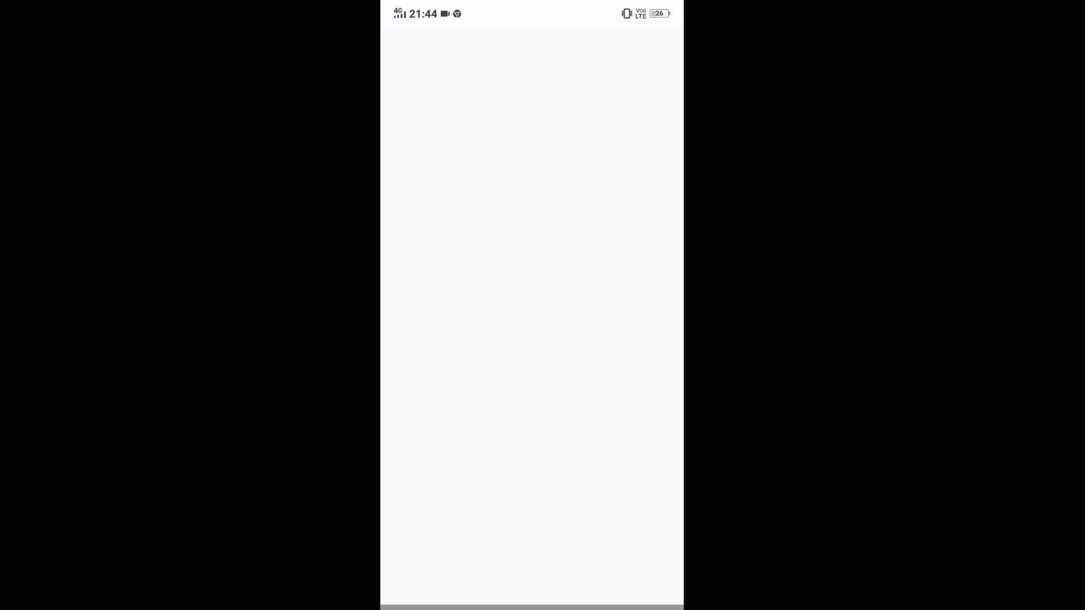
Step: Create a new 1:1 project and add the water video from the KineMaster album
left_click(530, 581)
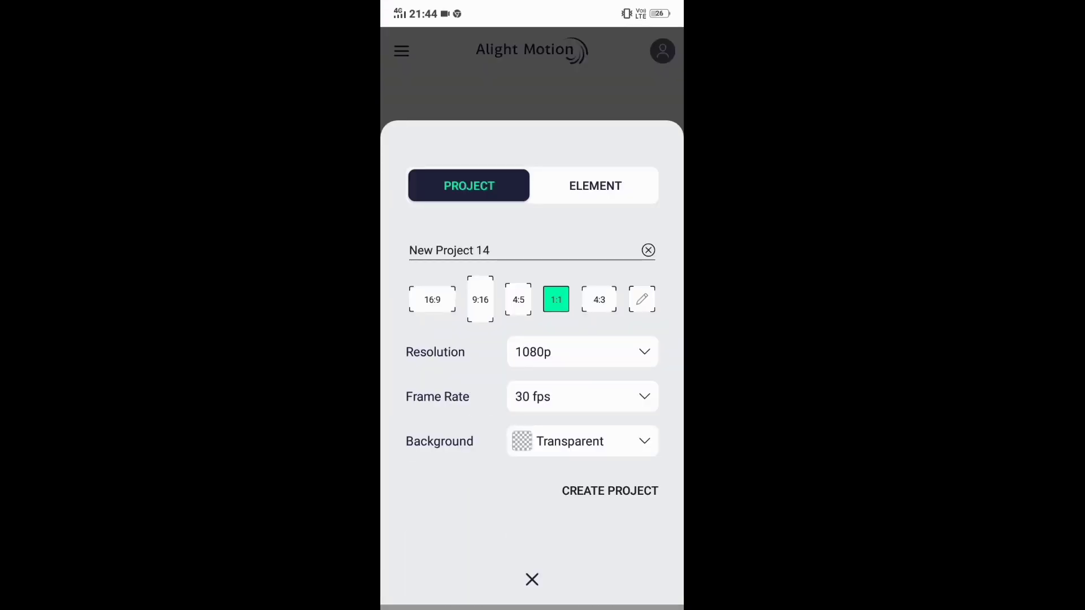
left_click(610, 502)
left_click(651, 574)
left_click(480, 412)
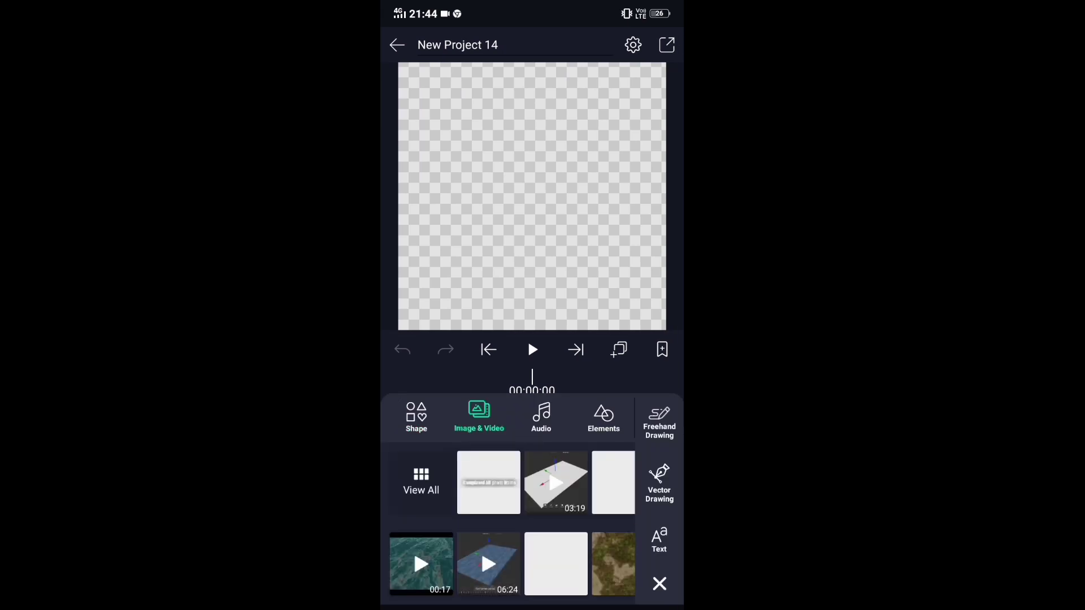
left_click(418, 479)
left_click(491, 92)
left_click(632, 111)
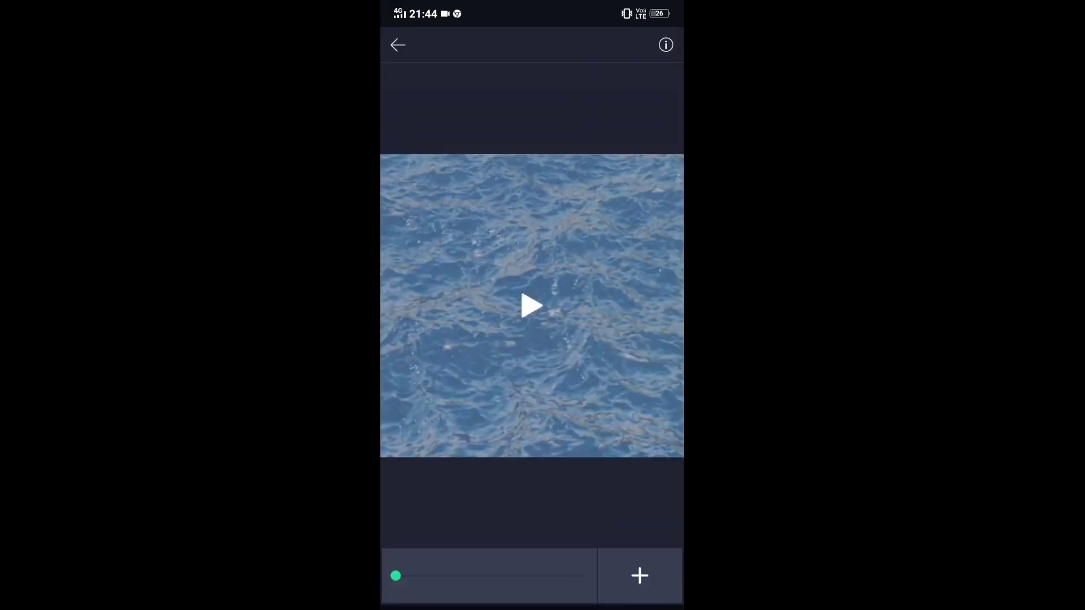
left_click(531, 306)
left_click(640, 575)
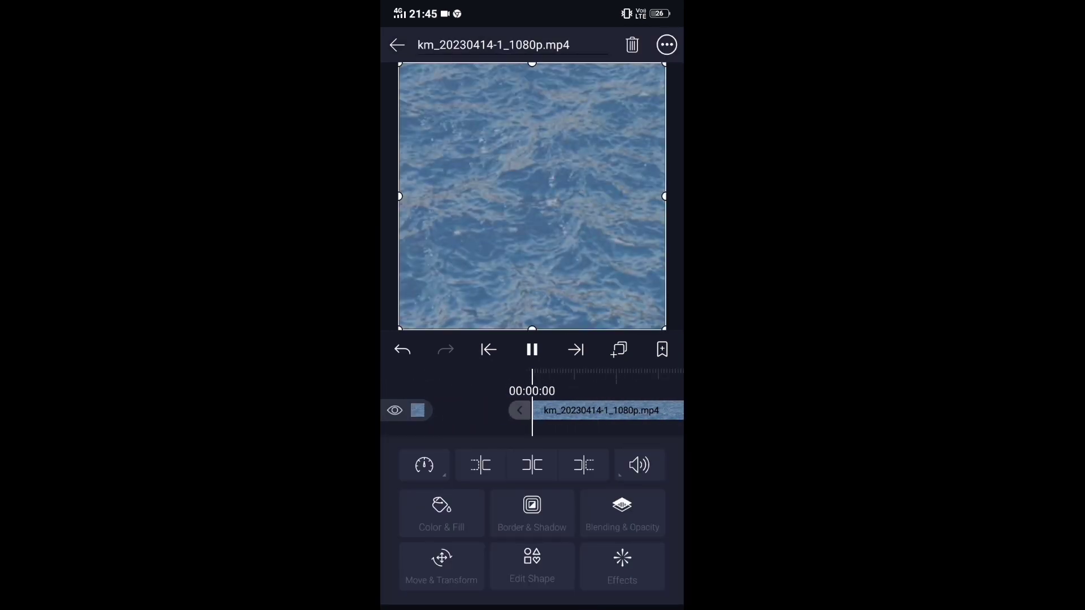
Step: Look at the Image Sequence export option, then return and play the water clip
left_click(397, 45)
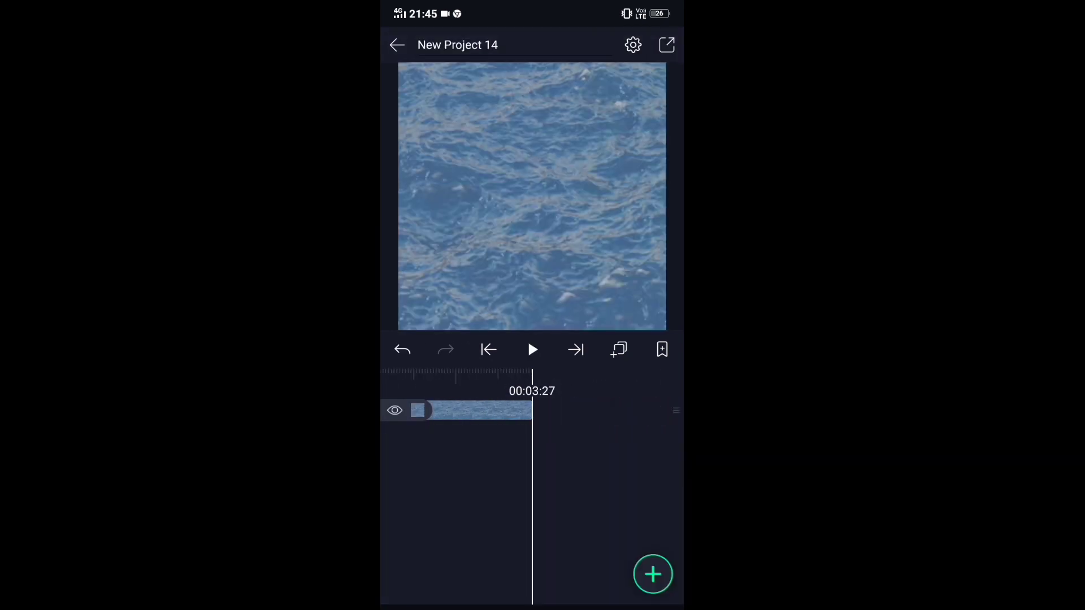
left_click(665, 43)
left_click(531, 339)
left_click(396, 46)
left_click(531, 349)
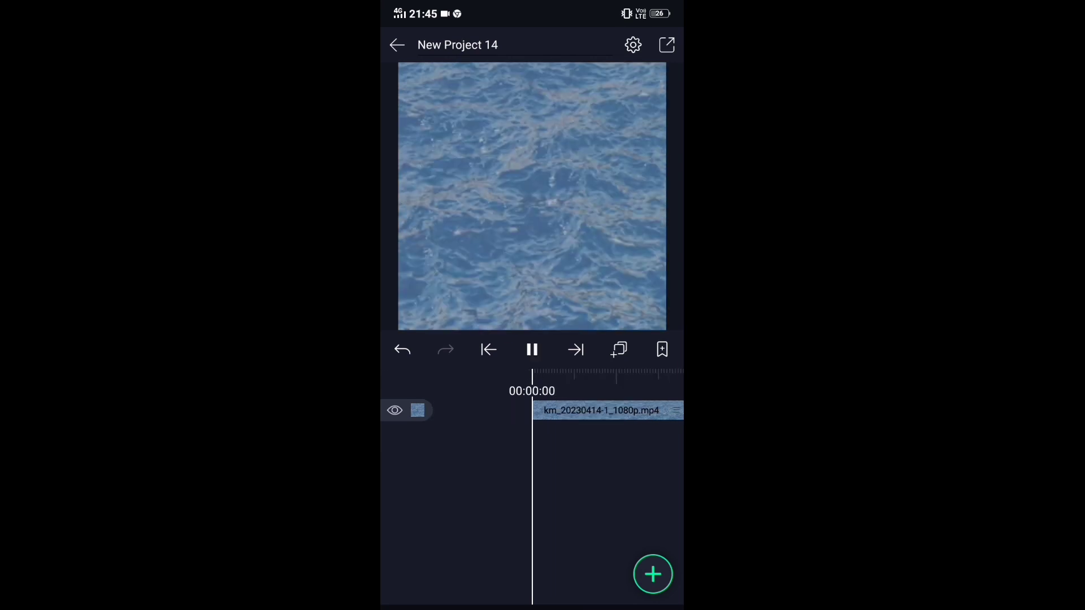
Step: Export the water clip as an image sequence at 1080p resolution
left_click(666, 44)
left_click(527, 339)
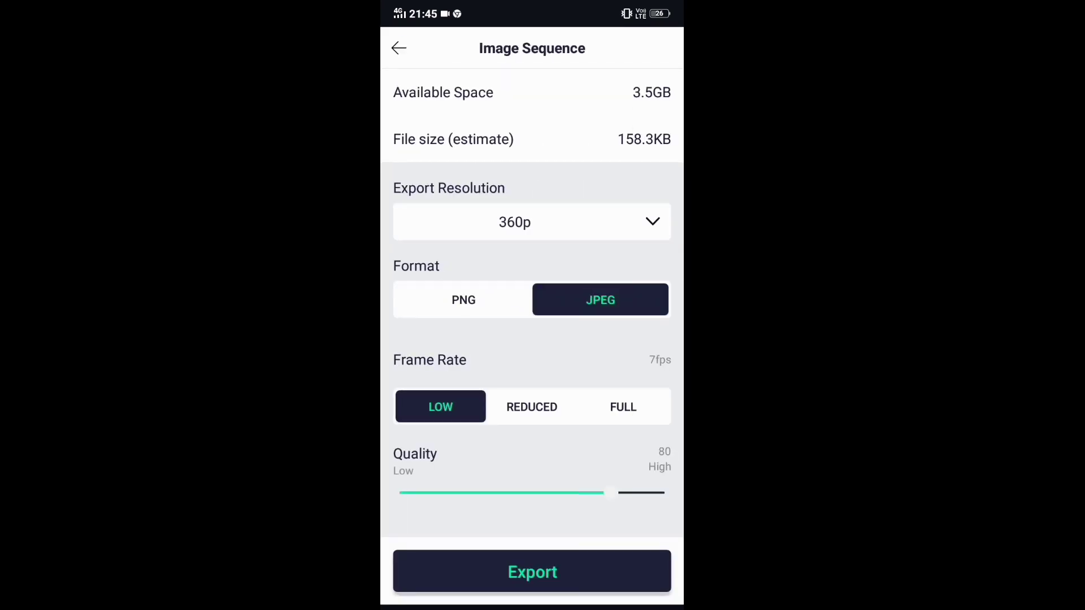
left_click(652, 222)
left_click(452, 254)
left_click(532, 571)
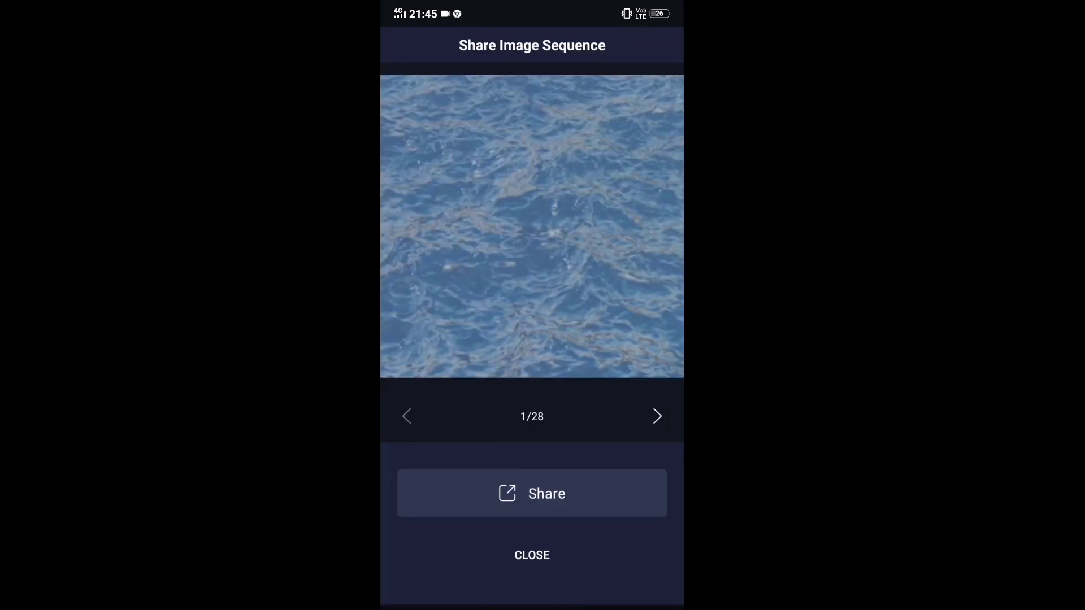
Step: Share the exported sequence, then leave for the home screen
left_click(531, 493)
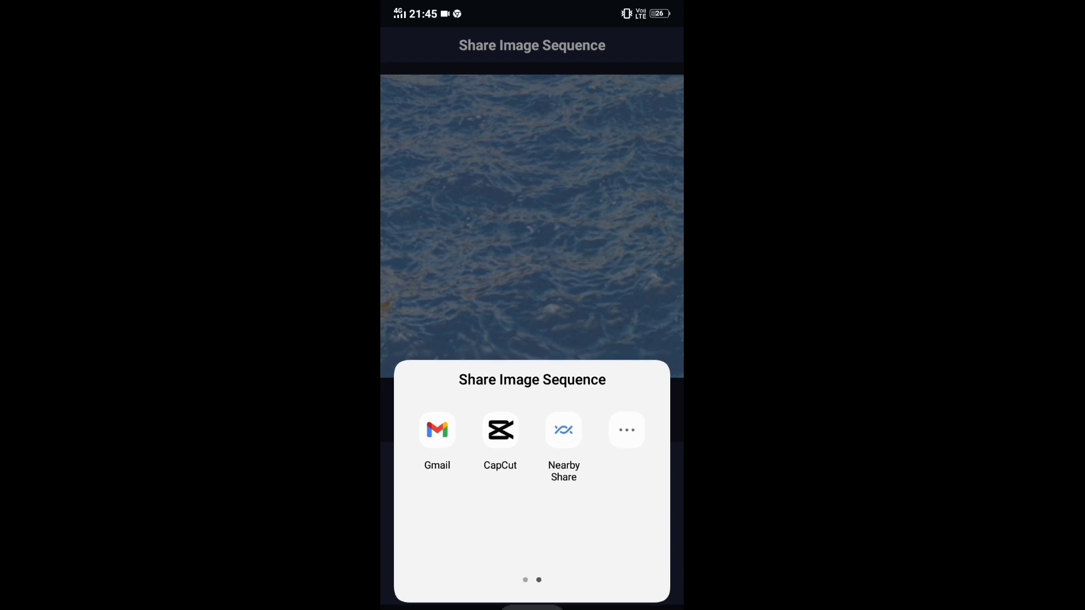
key("super")
left_click_drag(429, 339, 638, 339)
Step: Go to Local files > Device storage and open the water 1 folder of JPEG frames
left_click(589, 575)
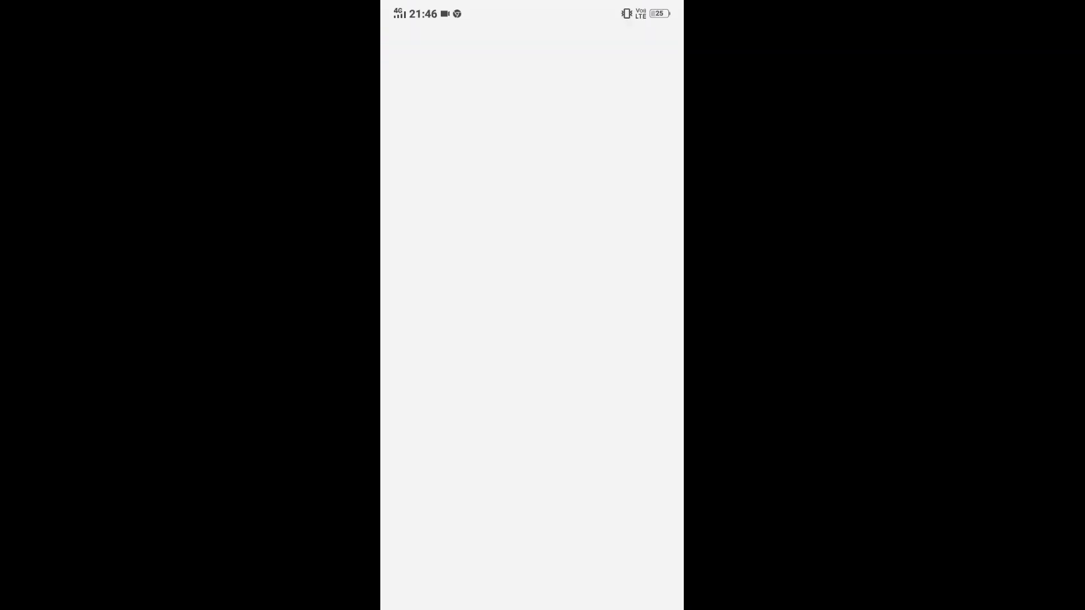
left_click(460, 390)
left_click(441, 91)
scroll(531, 305, "down", 10)
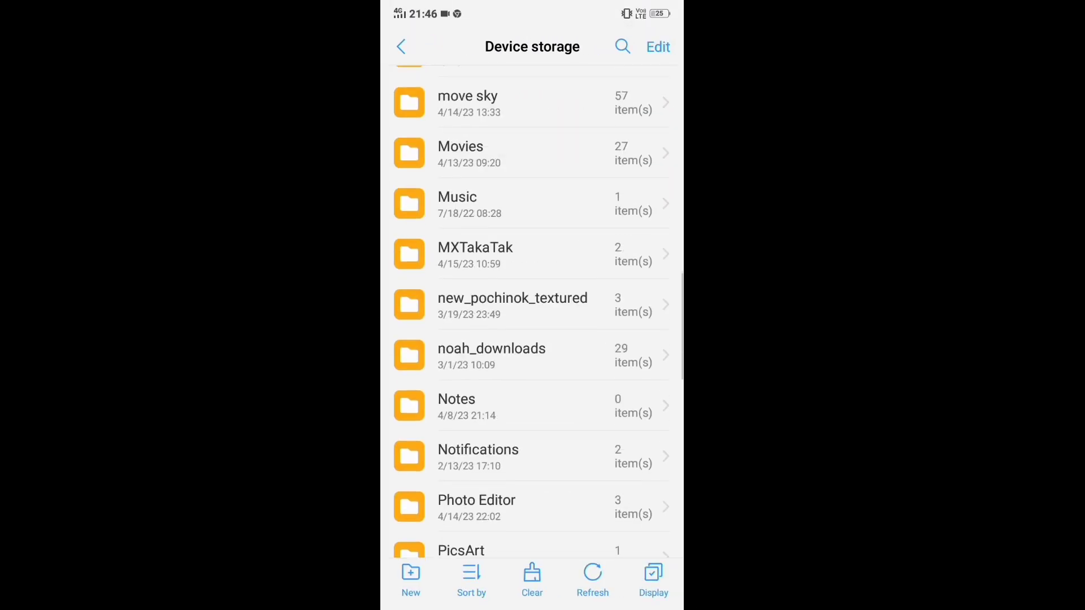
scroll(532, 305, "down", 10)
scroll(531, 305, "down", 10)
left_click(459, 266)
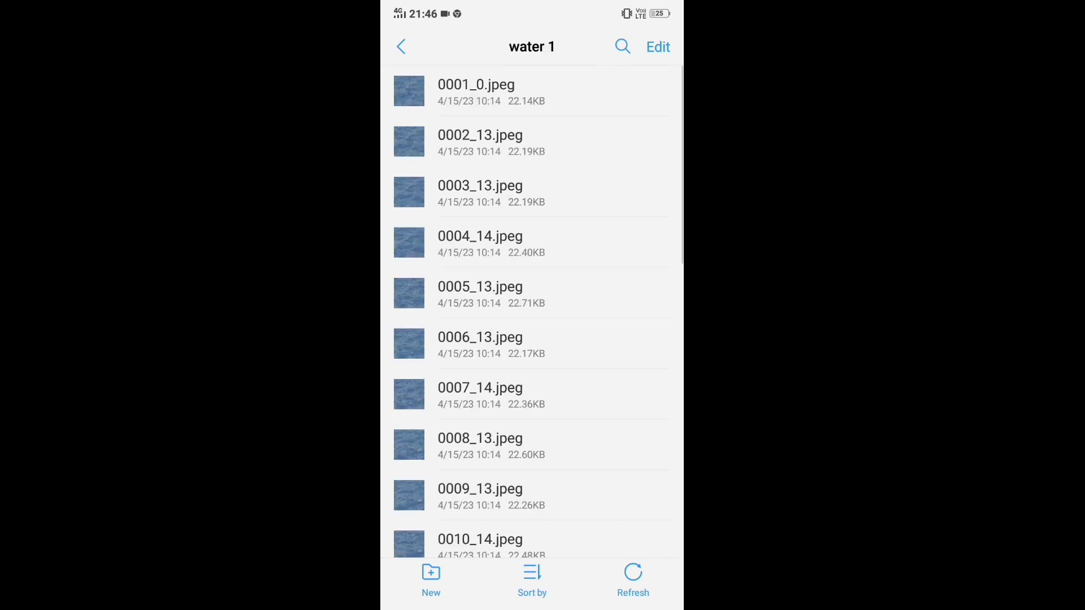
scroll(531, 311, "down", 10)
scroll(531, 311, "up", 3)
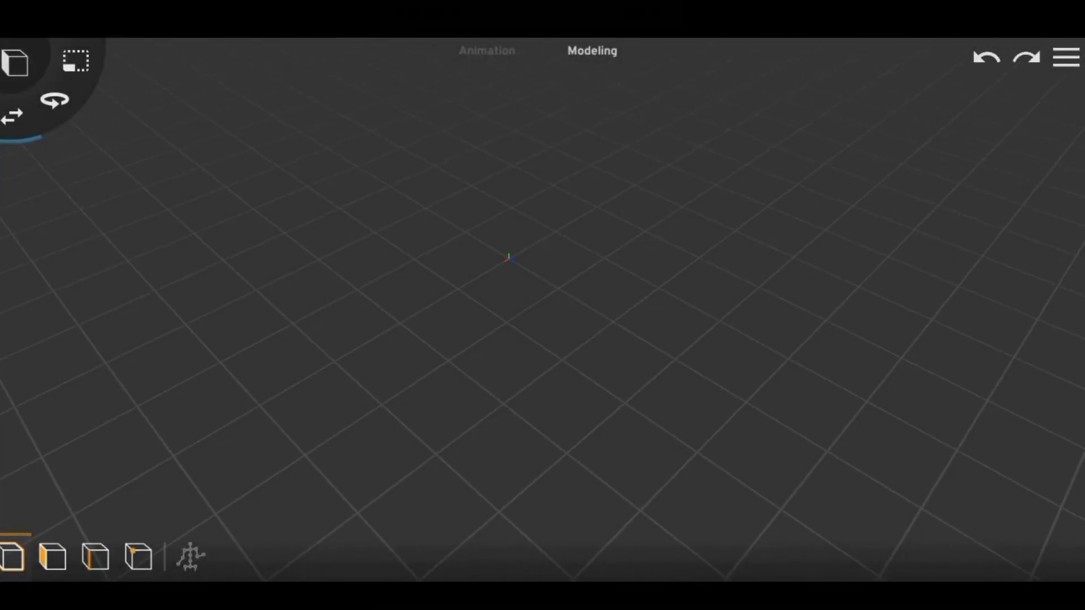
Step: Add the saved WATER model, select its plane and duplicate it up to WATER 7
left_click(15, 63)
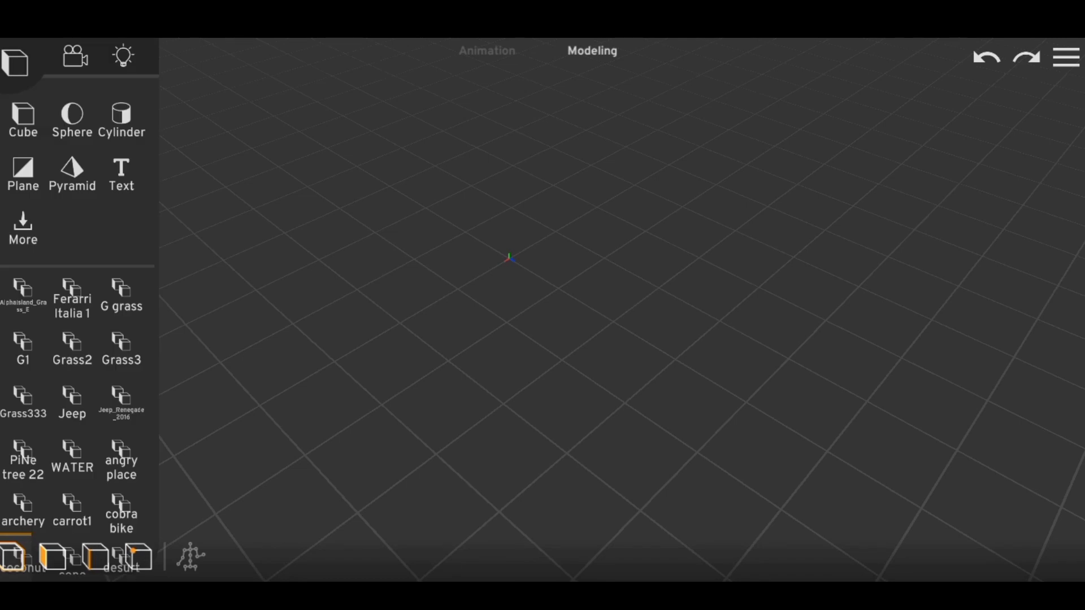
left_click(72, 458)
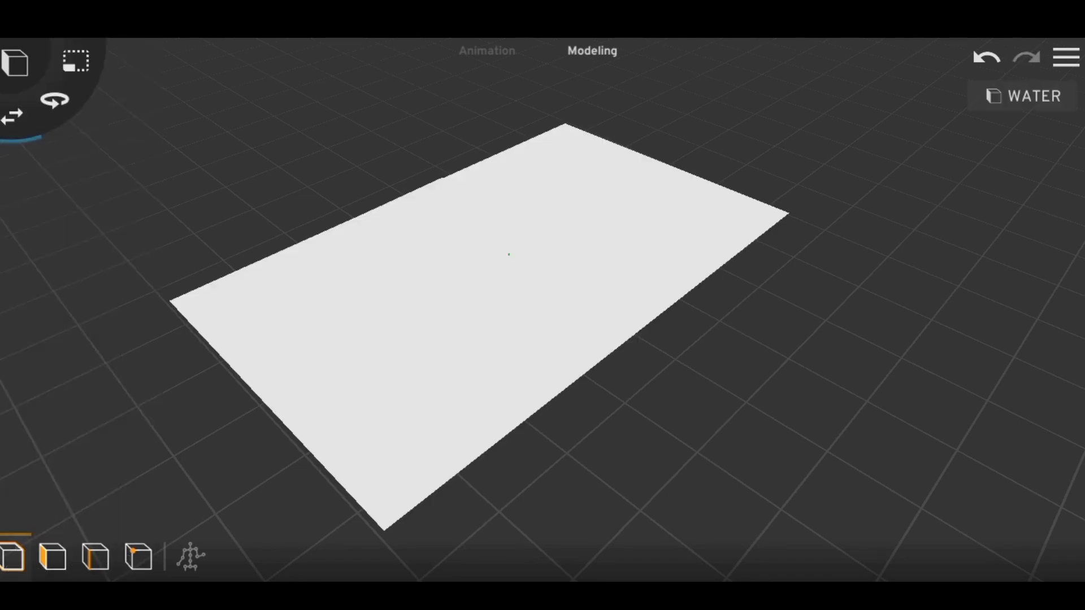
left_click(497, 316)
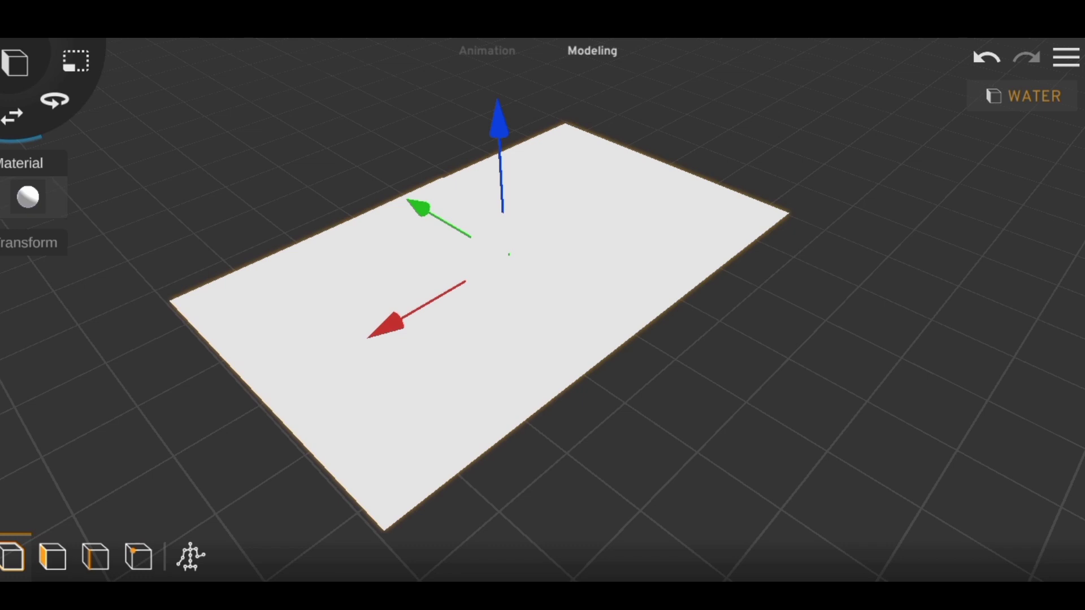
left_click(514, 512)
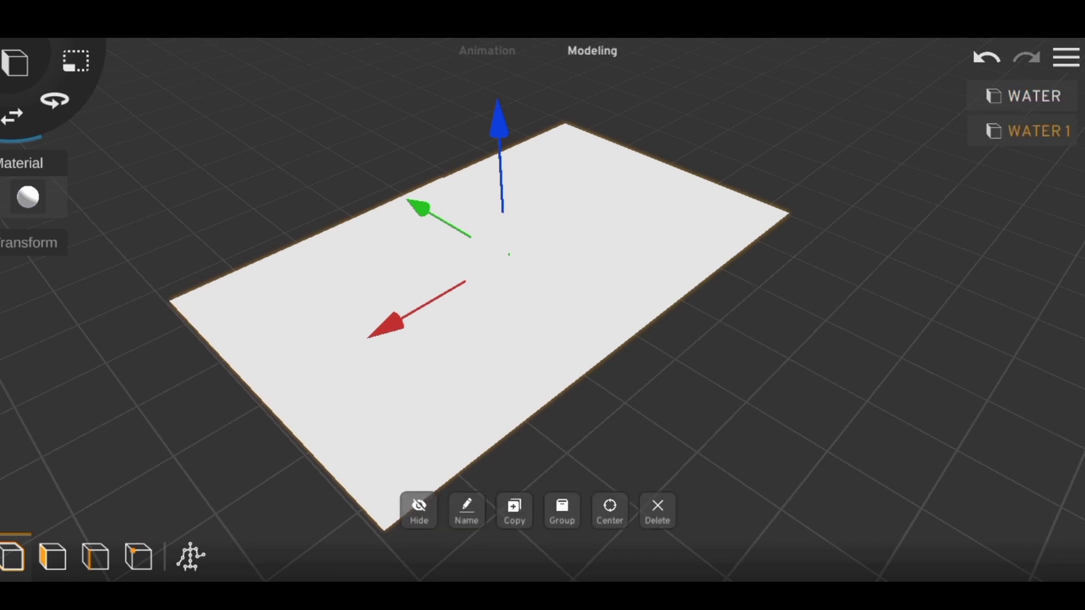
left_click(514, 511)
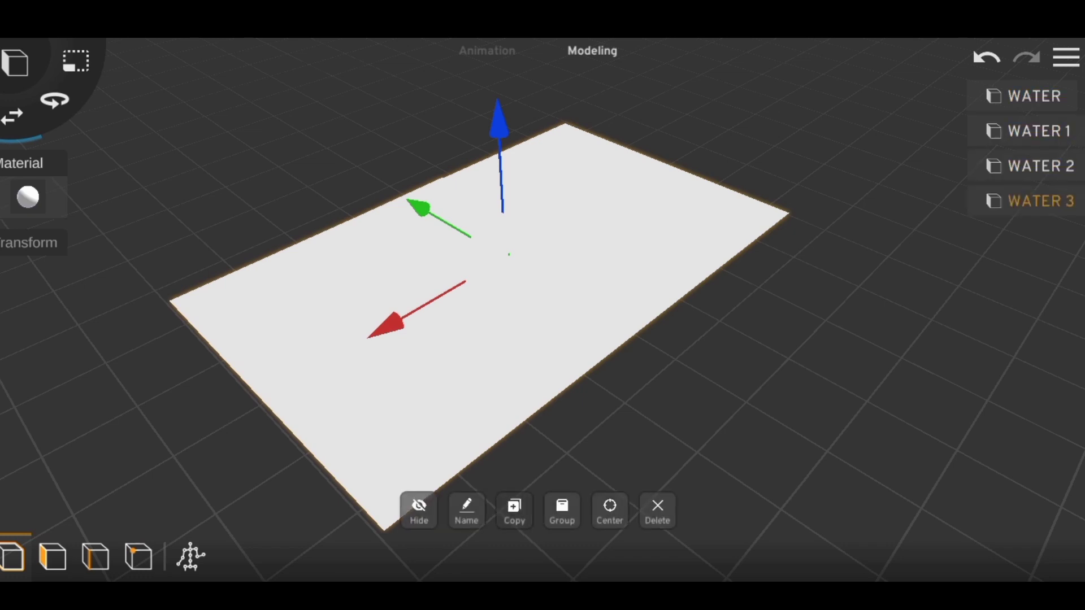
left_click(514, 511)
left_click(514, 511)
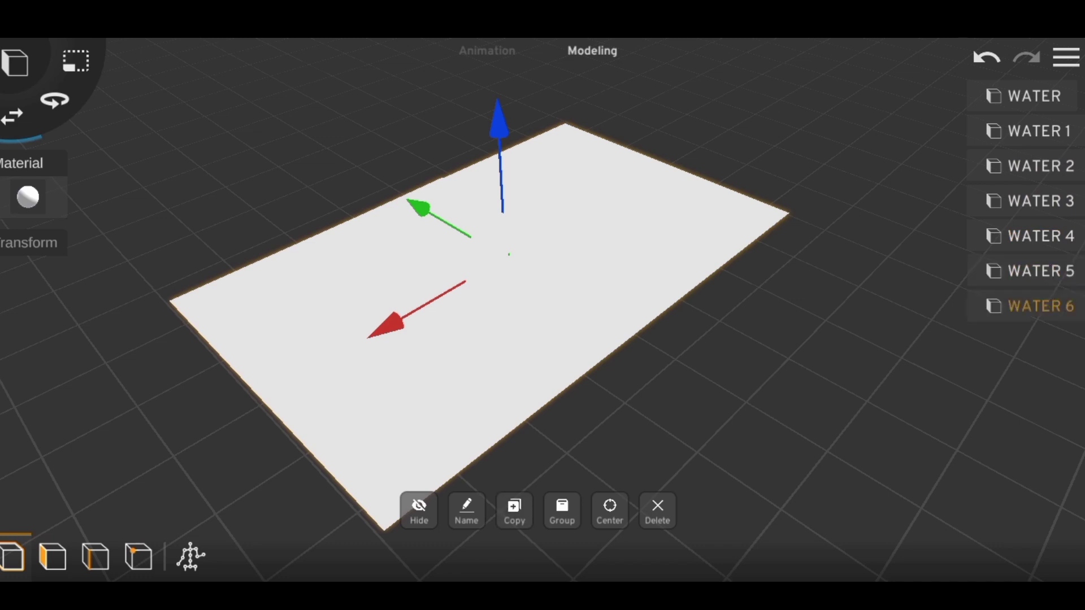
left_click(515, 511)
Step: Keep duplicating the WATER plane until copies reach WATER 28
left_click(514, 511)
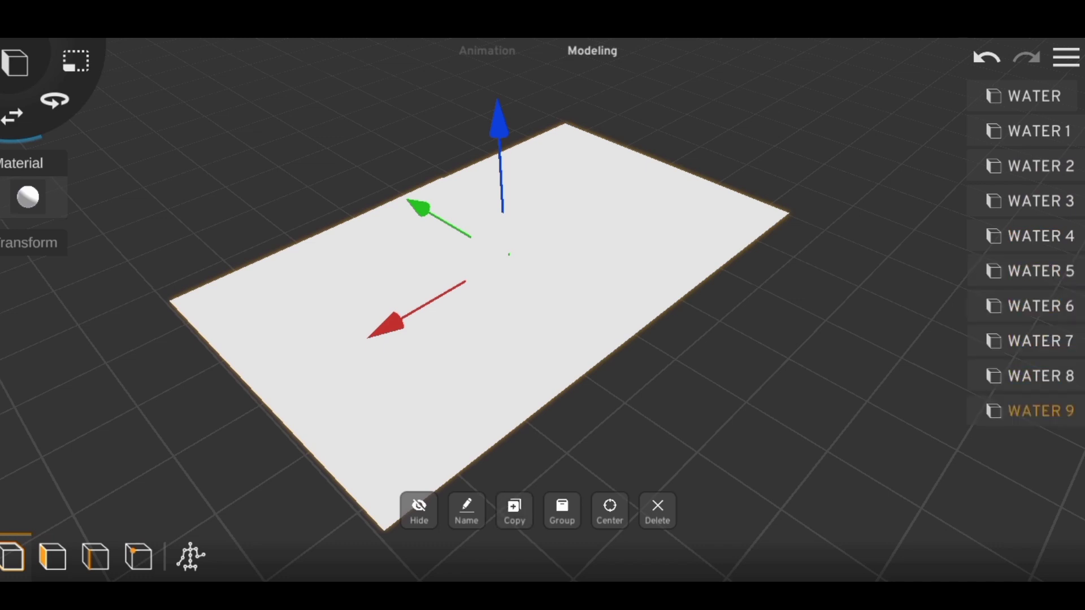
left_click(514, 511)
left_click(514, 512)
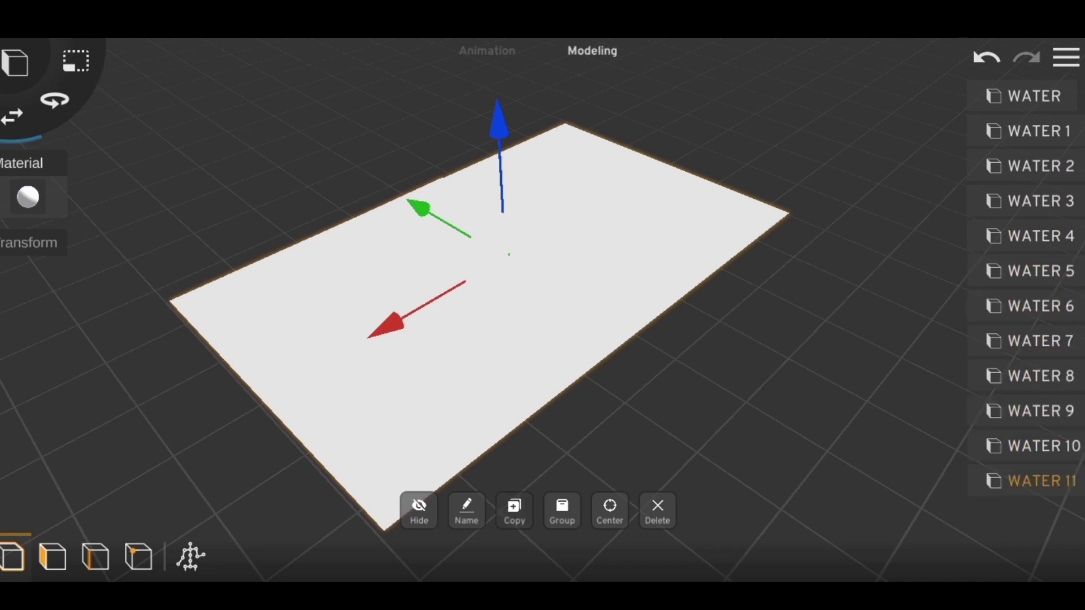
left_click(514, 512)
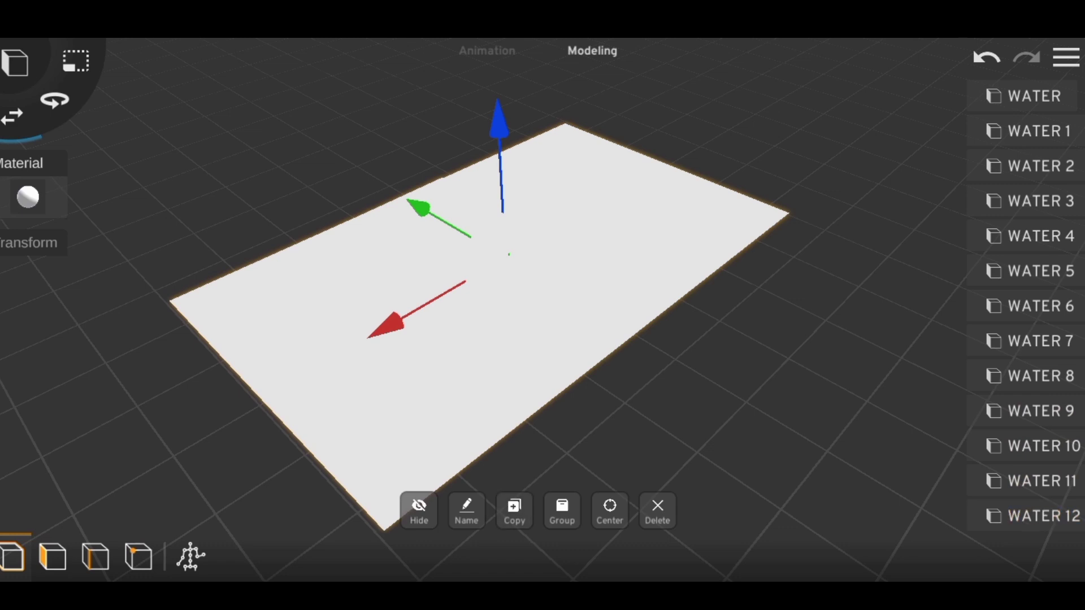
left_click(514, 511)
left_click(514, 511)
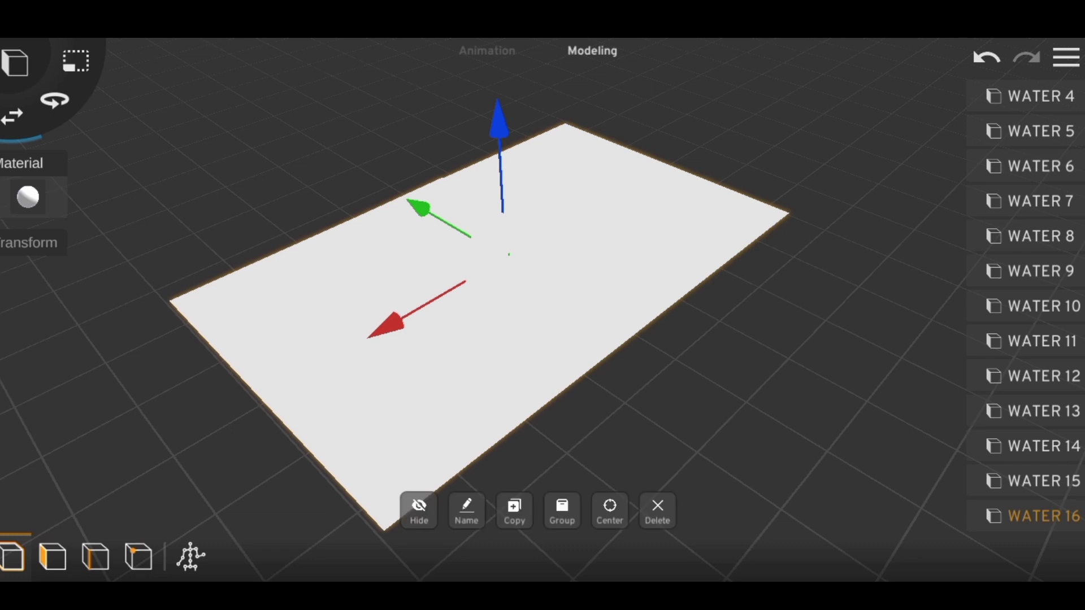
left_click(514, 512)
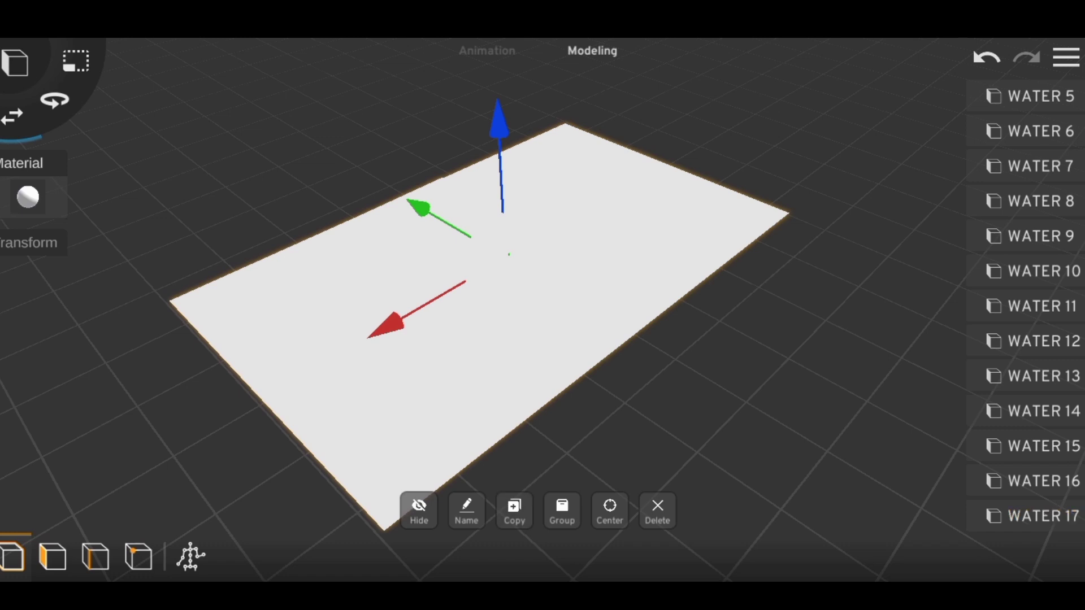
left_click(514, 511)
left_click(514, 511)
left_click(515, 511)
left_click(514, 512)
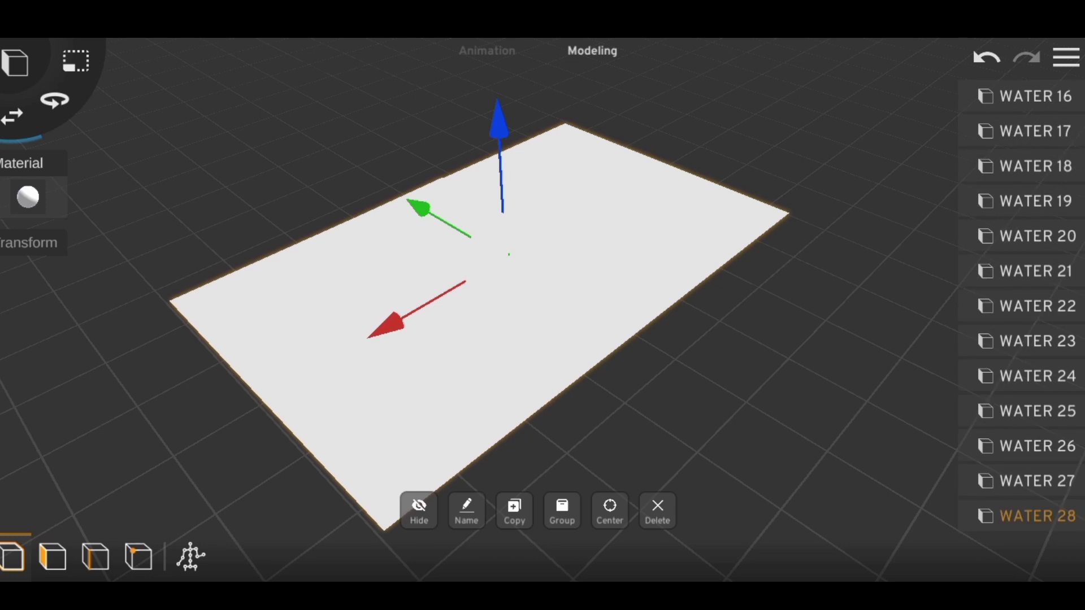
scroll(1028, 305, "up", 10)
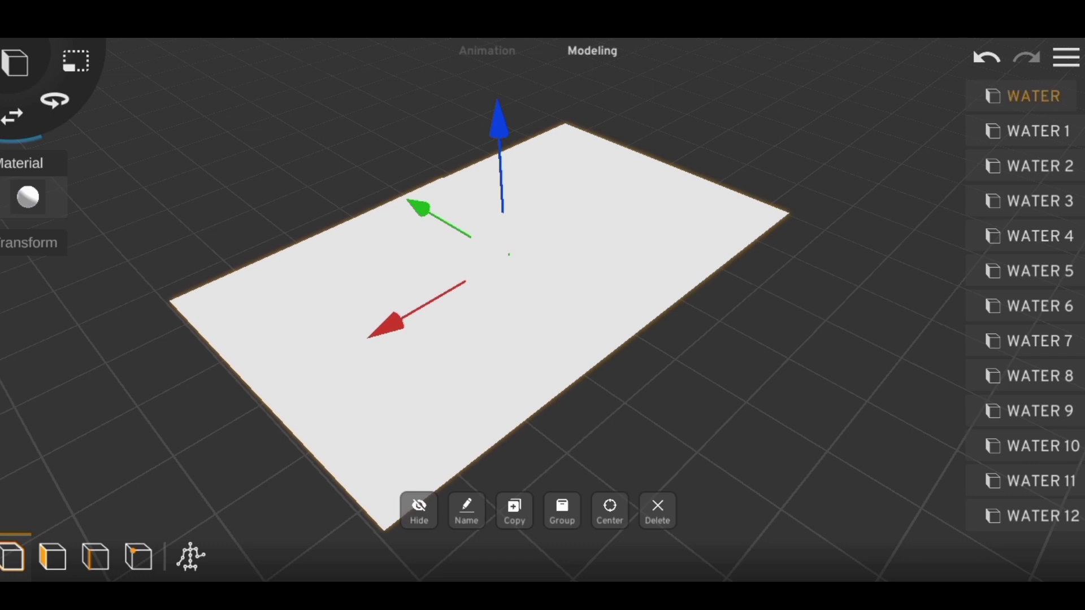
Step: Delete the original WATER plane, leaving WATER 1 through WATER 28
left_click(658, 510)
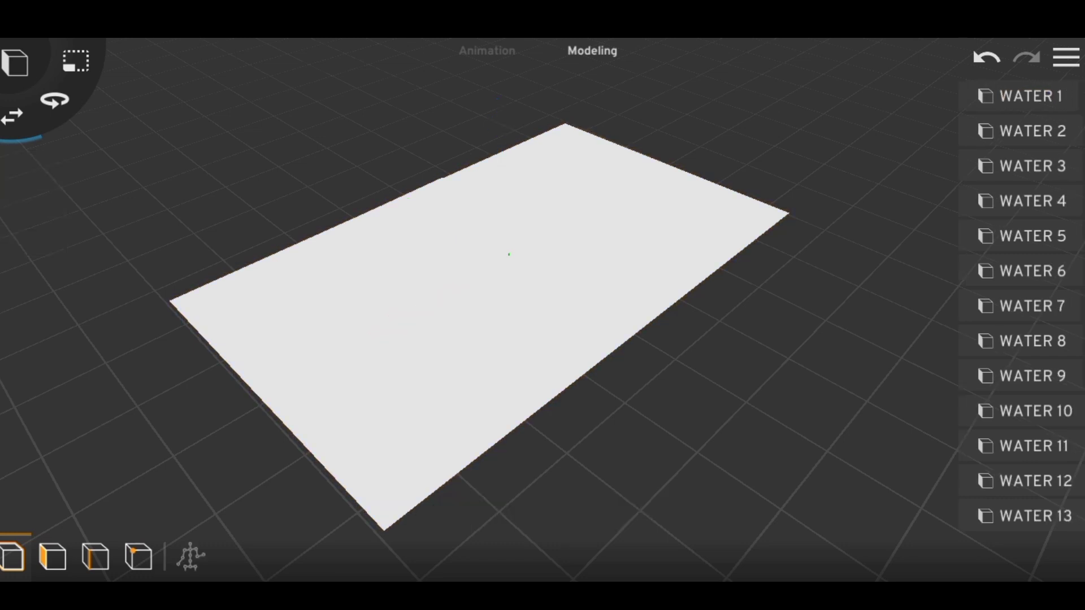
scroll(1028, 305, "down", 5)
scroll(1028, 305, "down", 5)
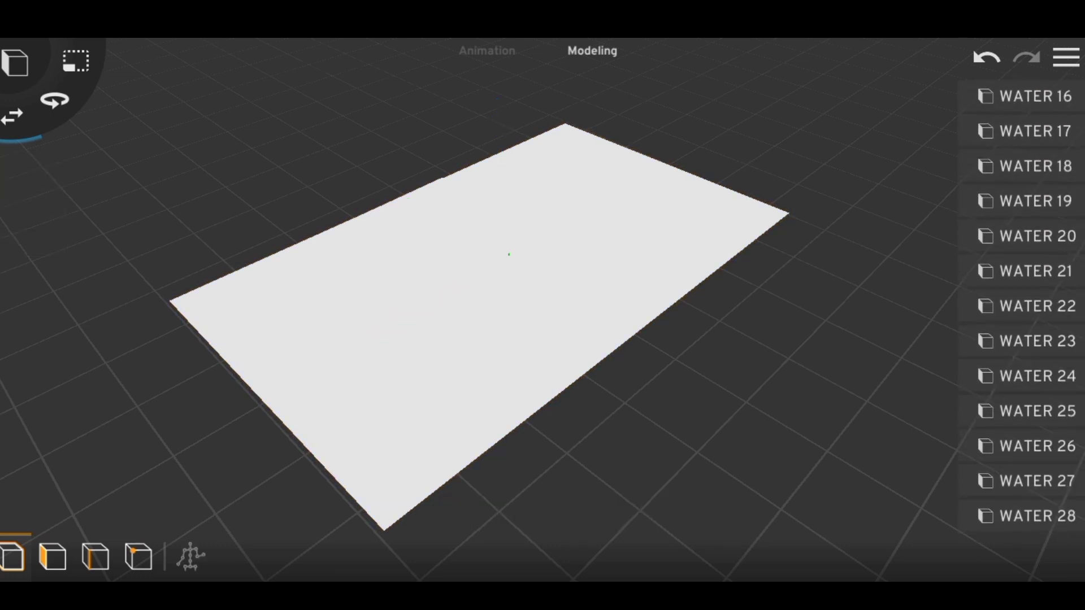
scroll(1029, 305, "up", 5)
scroll(1028, 305, "up", 5)
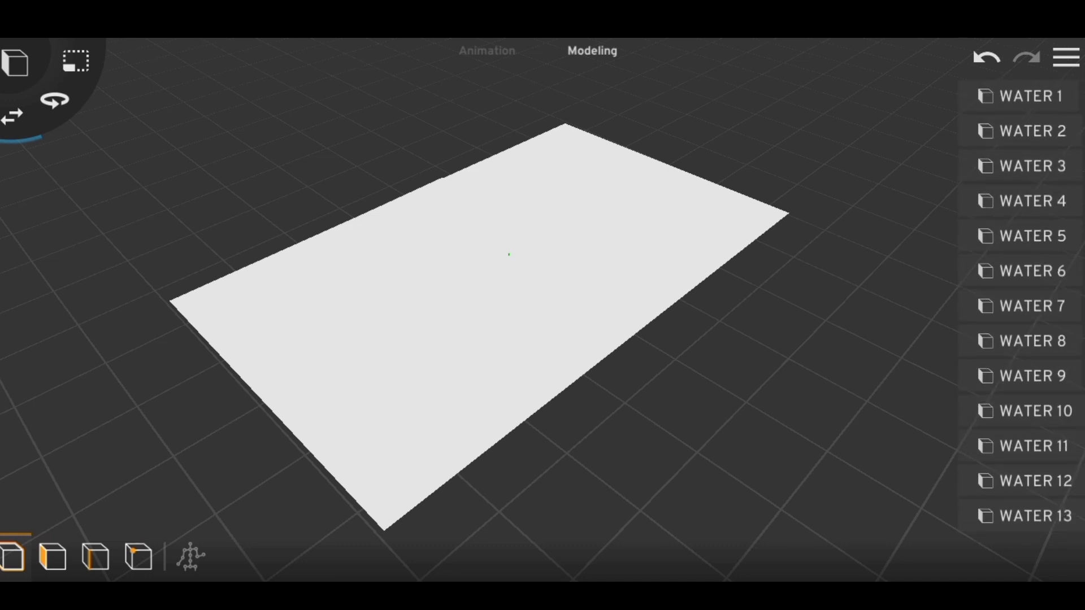
left_click_drag(508, 339, 565, 339)
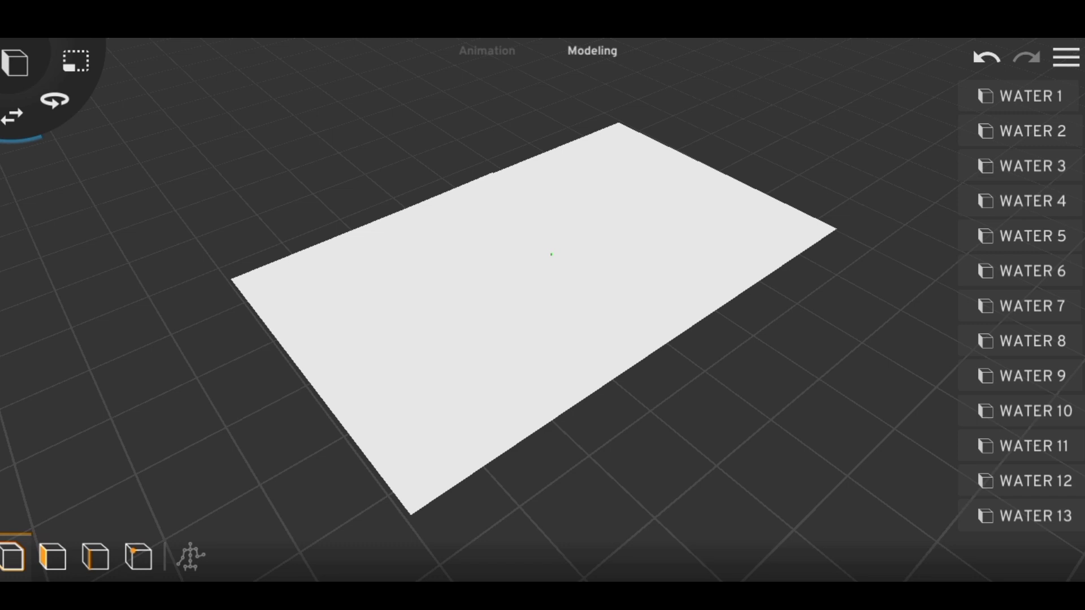
Step: Select WATER 1 and open its material's texture settings
left_click(1032, 96)
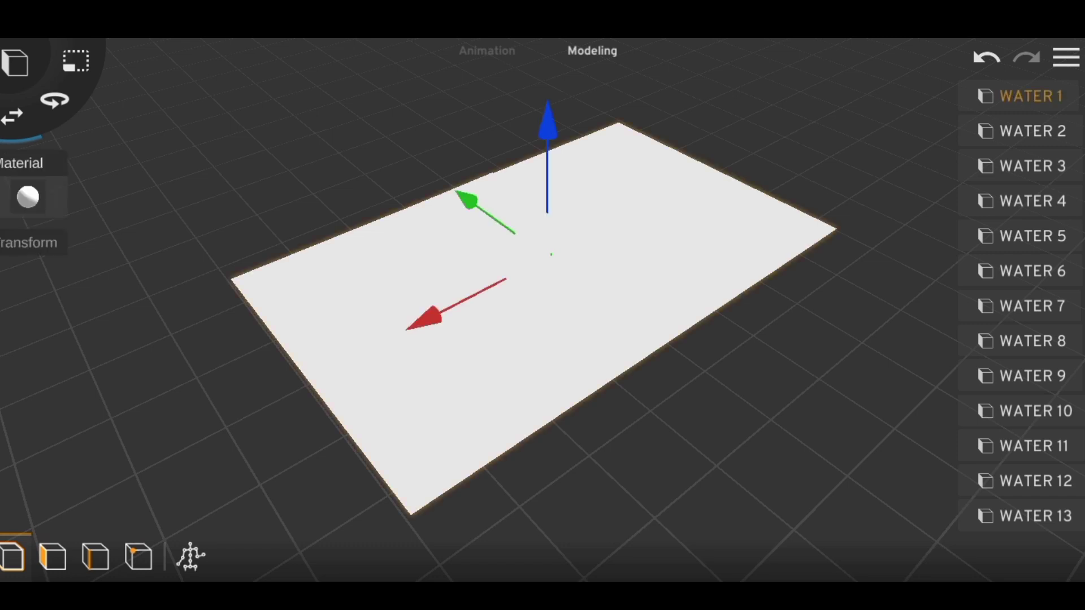
left_click(28, 197)
left_click(47, 555)
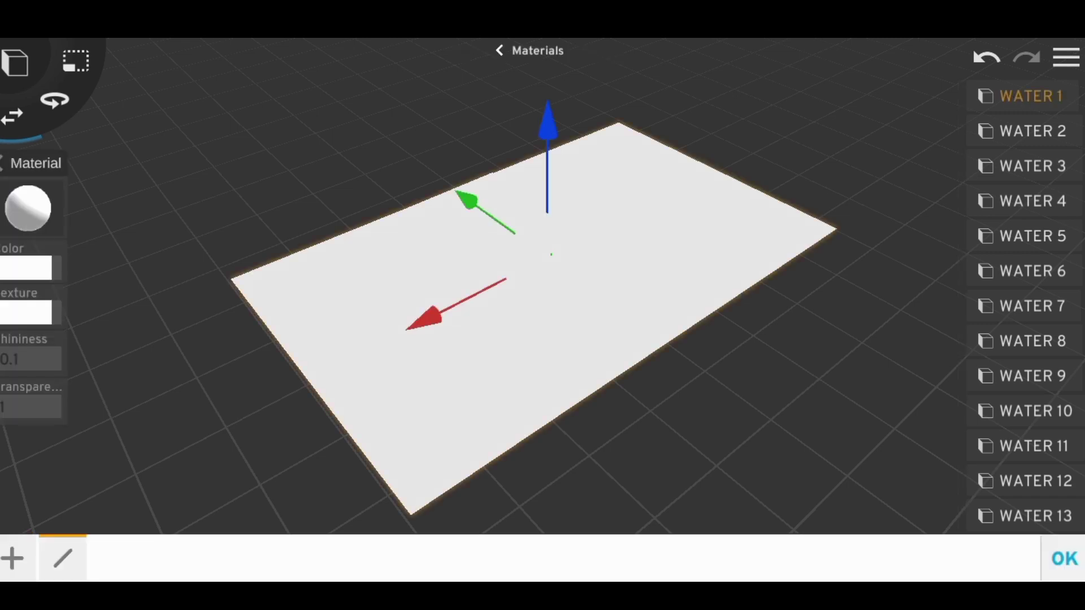
Step: Choose Files as the texture source and open the water 1 folder
left_click(26, 311)
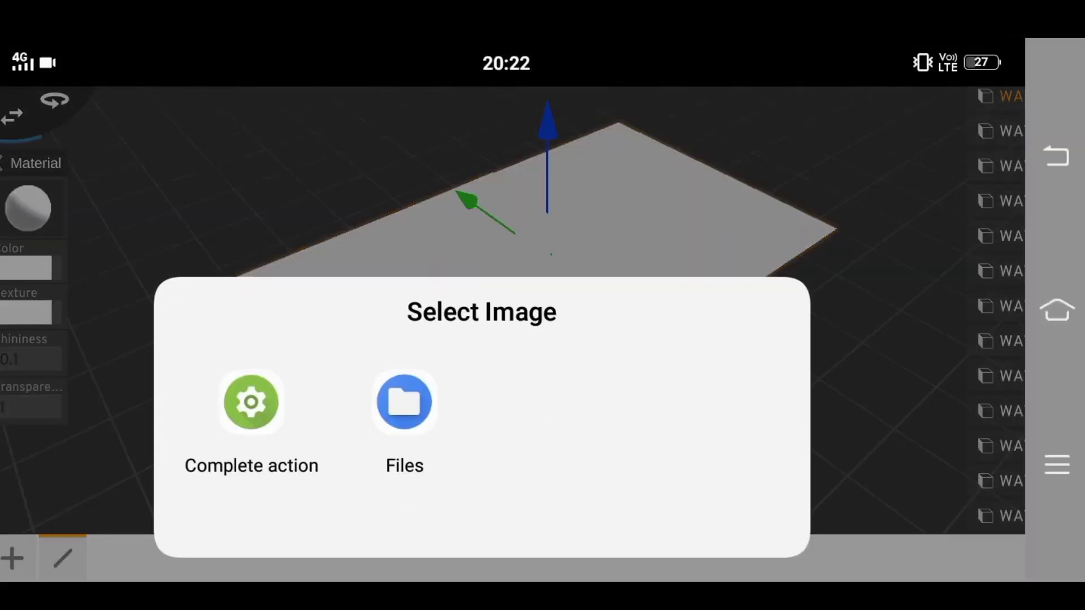
left_click(404, 401)
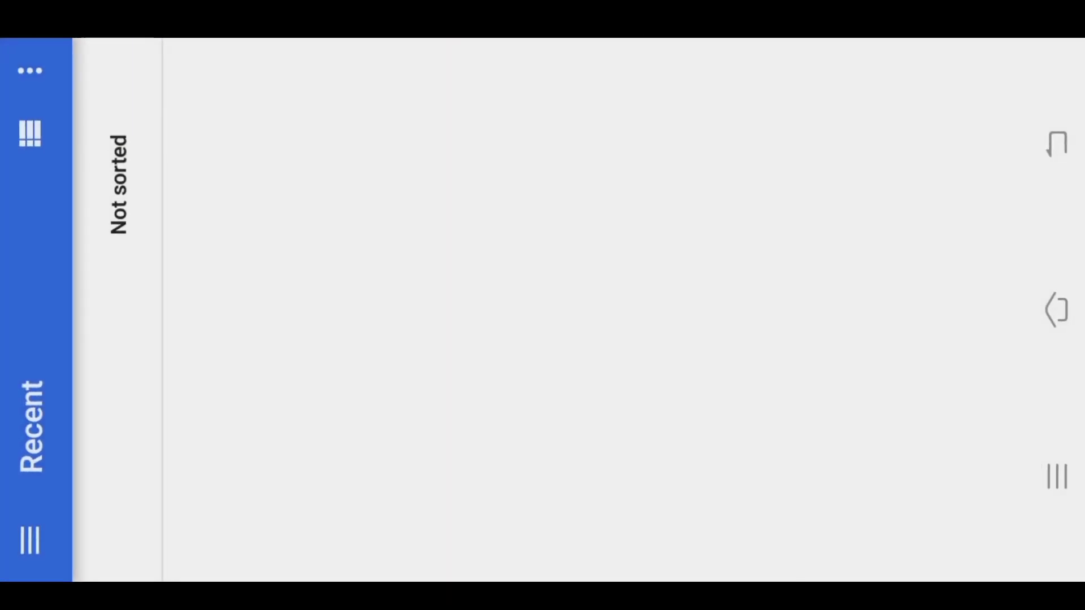
scroll(508, 395, "down", 5)
scroll(509, 418, "down", 3)
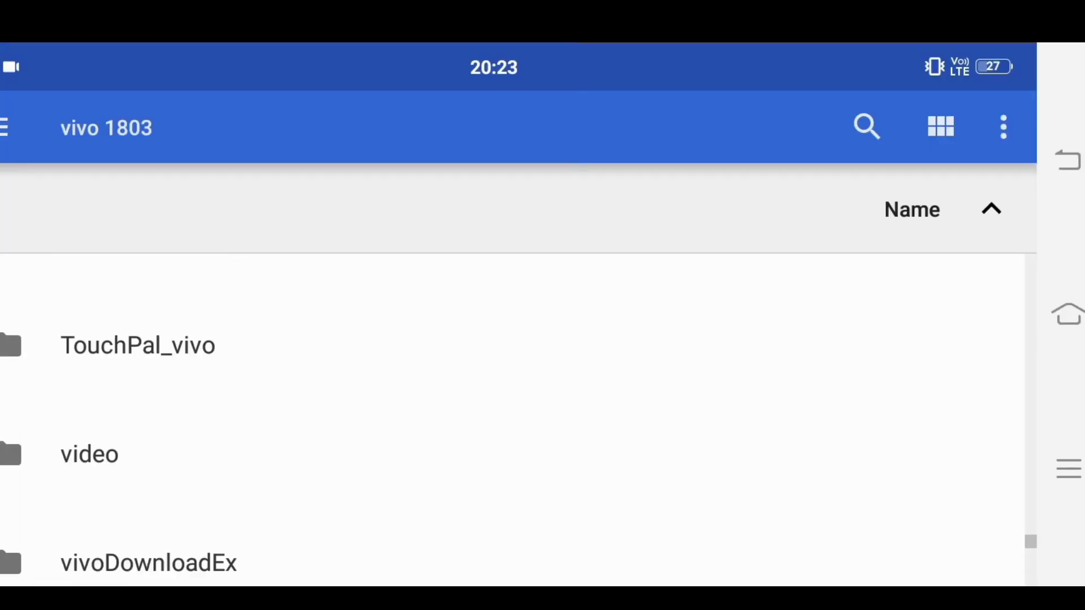
scroll(508, 418, "down", 3)
scroll(508, 419, "down", 2)
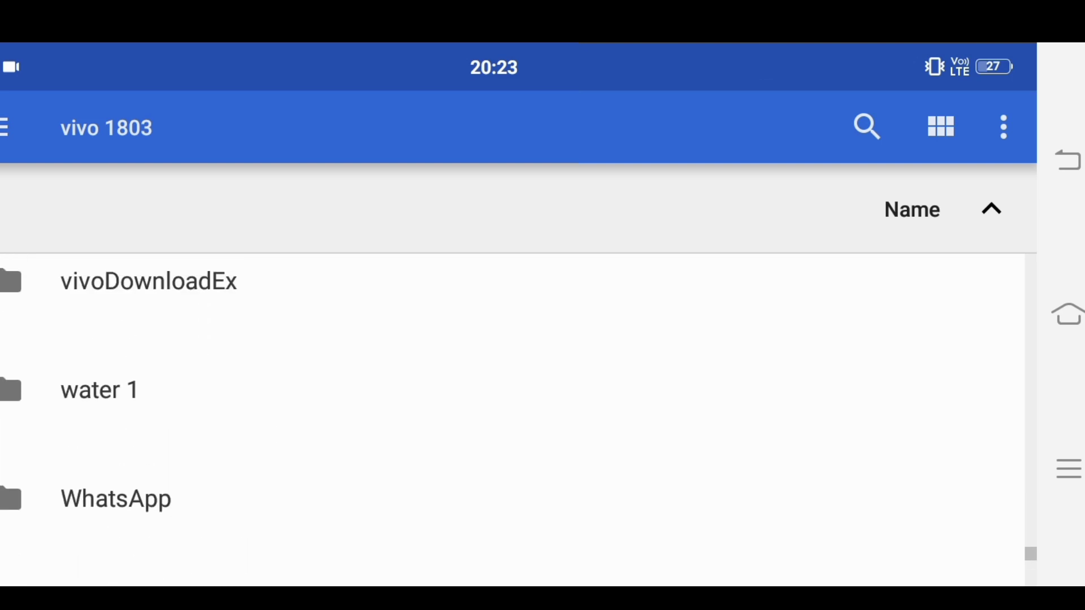
left_click(101, 380)
Step: Scroll through the water 1 JPEG frames and back to the top
scroll(508, 418, "down", 2)
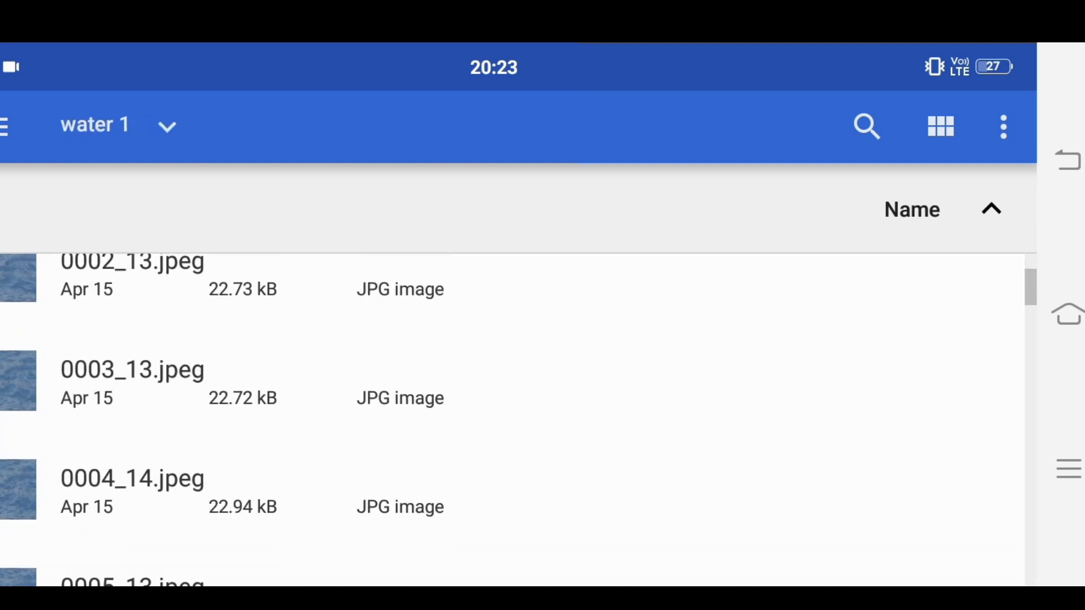
scroll(508, 418, "down", 1)
scroll(508, 418, "down", 2)
scroll(509, 418, "down", 1)
scroll(509, 418, "down", 2)
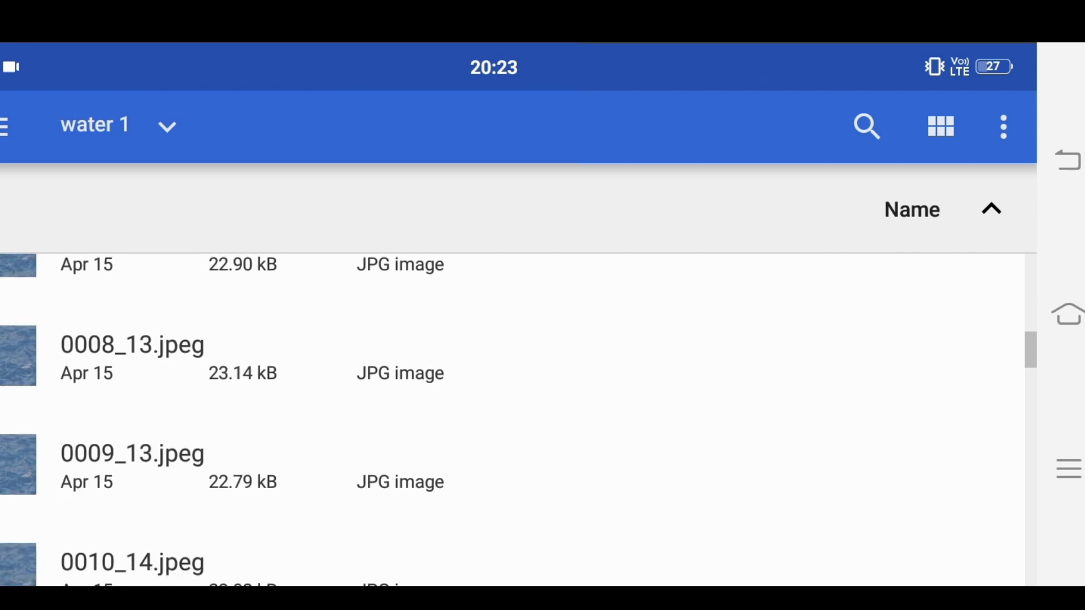
scroll(508, 419, "down", 10)
scroll(509, 418, "down", 5)
scroll(508, 419, "up", 1)
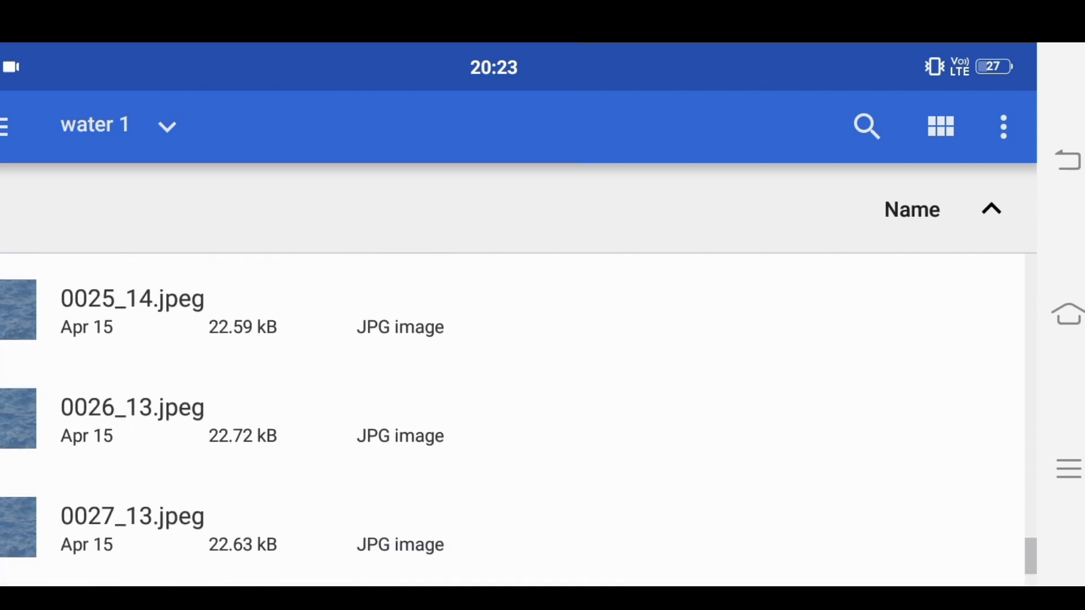
scroll(508, 418, "up", 5)
scroll(509, 418, "up", 8)
scroll(508, 418, "up", 8)
scroll(508, 418, "up", 3)
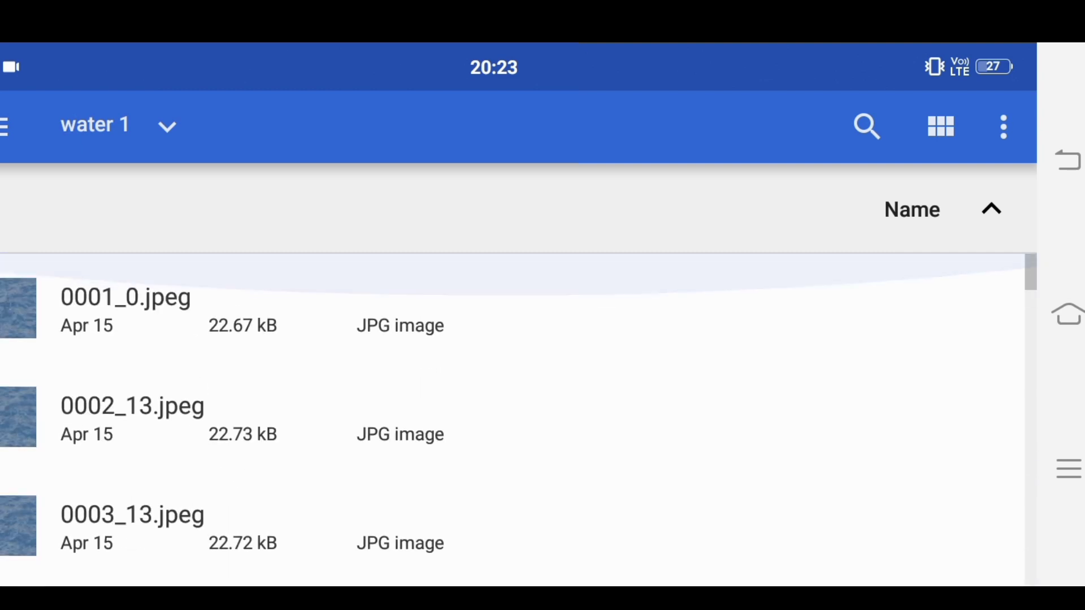
scroll(508, 418, "up", 1)
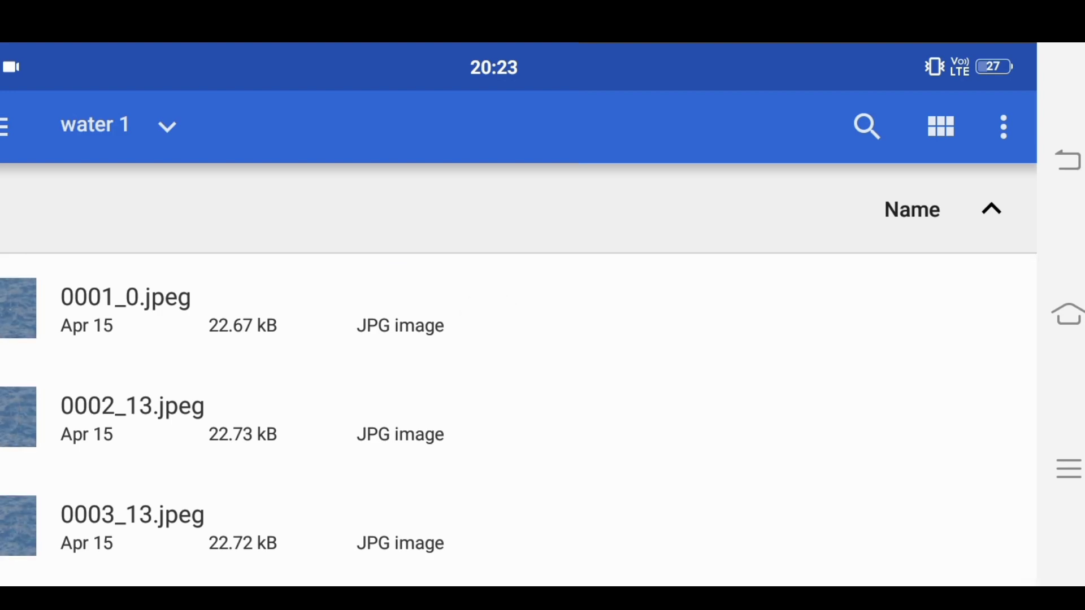
Step: Apply 0001_0.jpeg to WATER 1 and give WATER 2 the 0002_13.jpeg texture
left_click(125, 308)
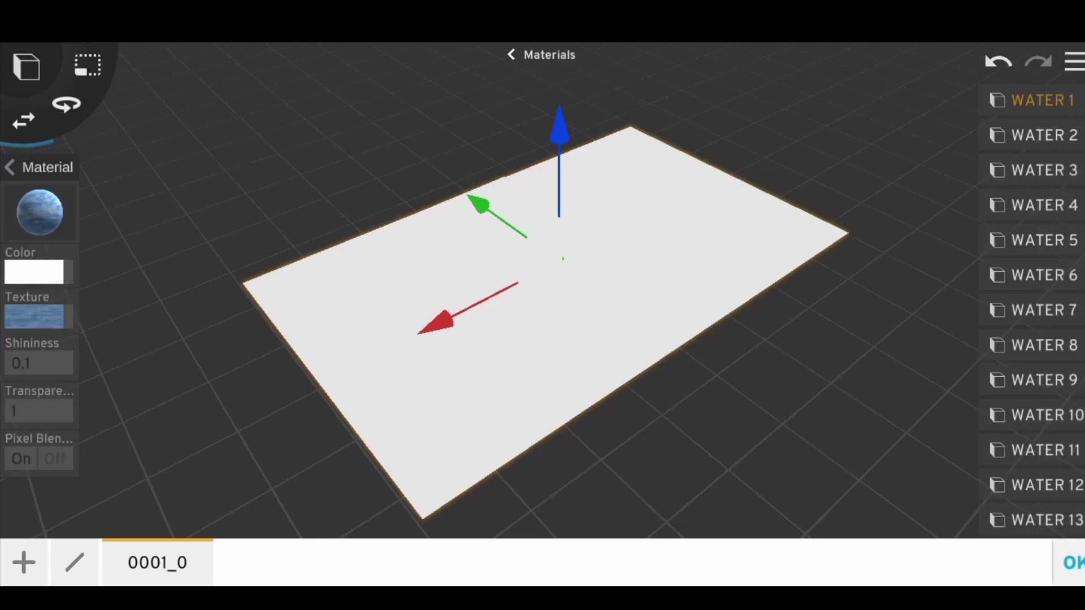
left_click(1044, 135)
left_click(39, 201)
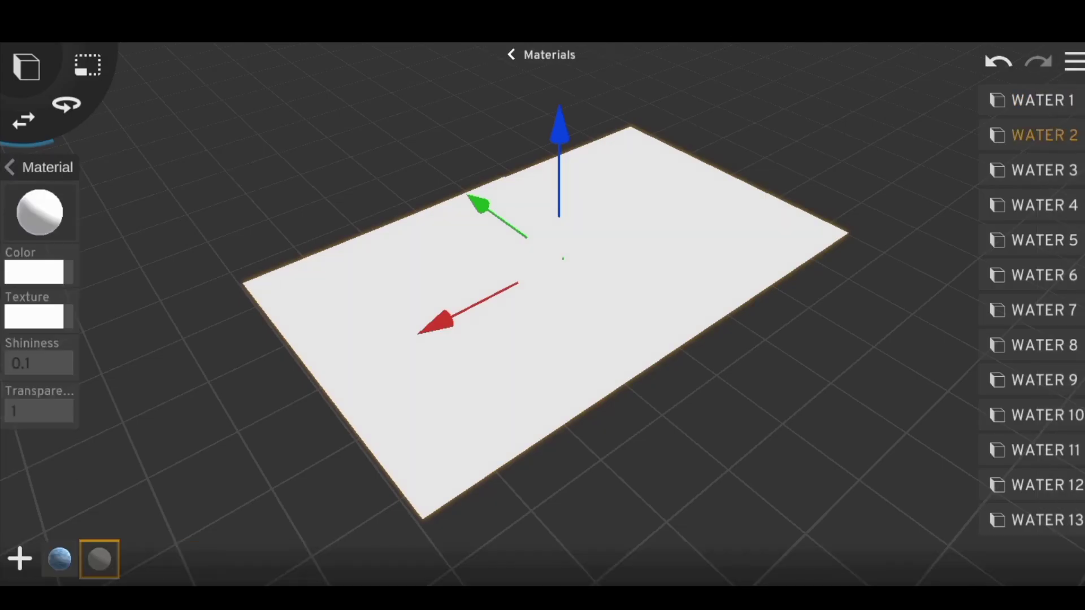
left_click(33, 316)
left_click(74, 562)
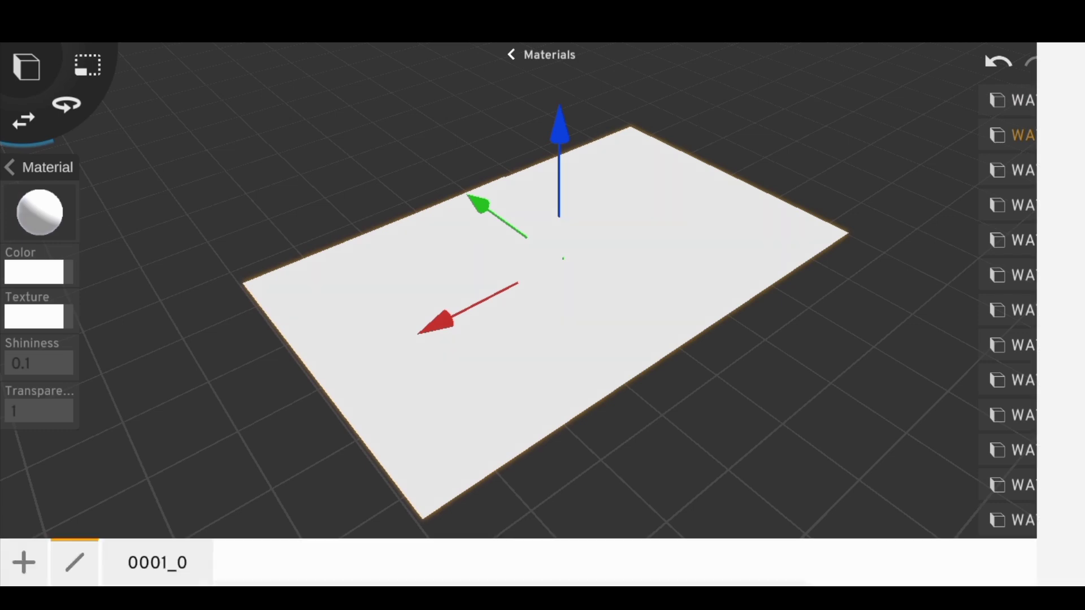
left_click(417, 405)
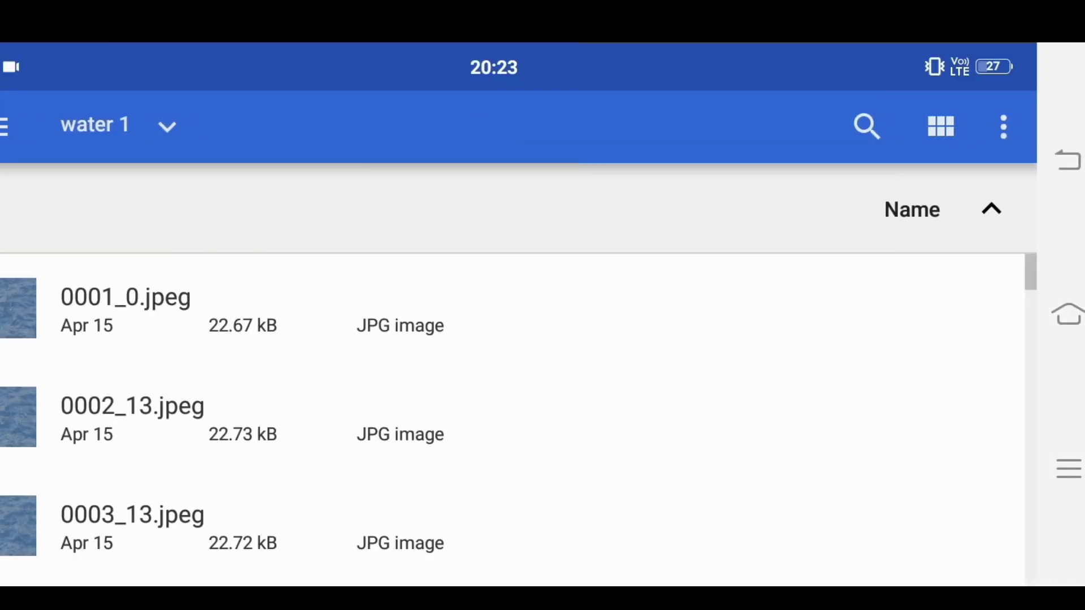
left_click(133, 406)
left_click(1070, 562)
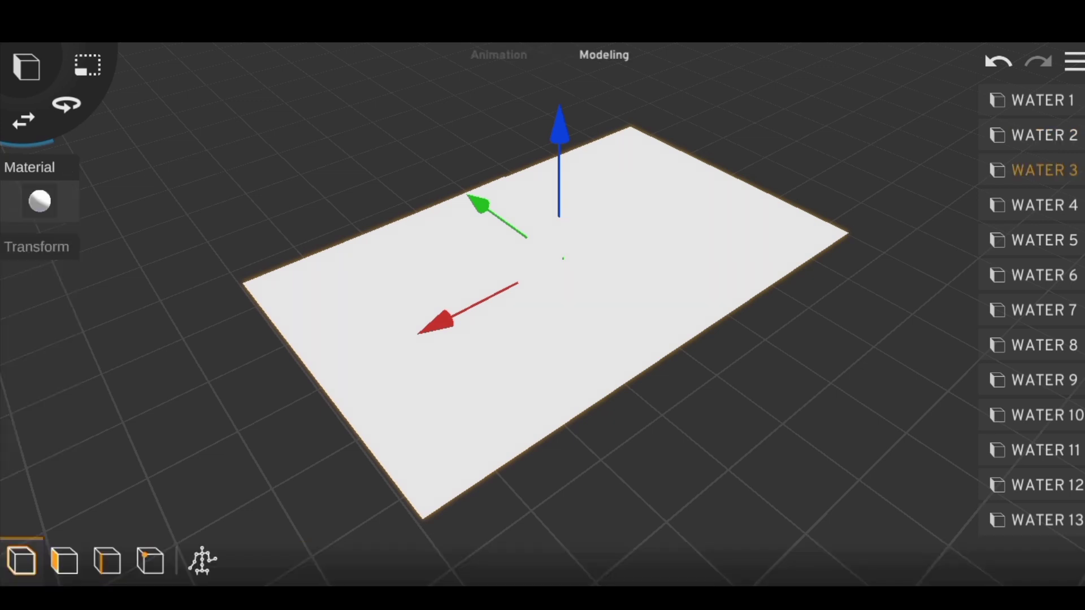
Step: Texture WATER 3 with 0003_13.jpeg from the water 1 folder
left_click(40, 201)
left_click(34, 316)
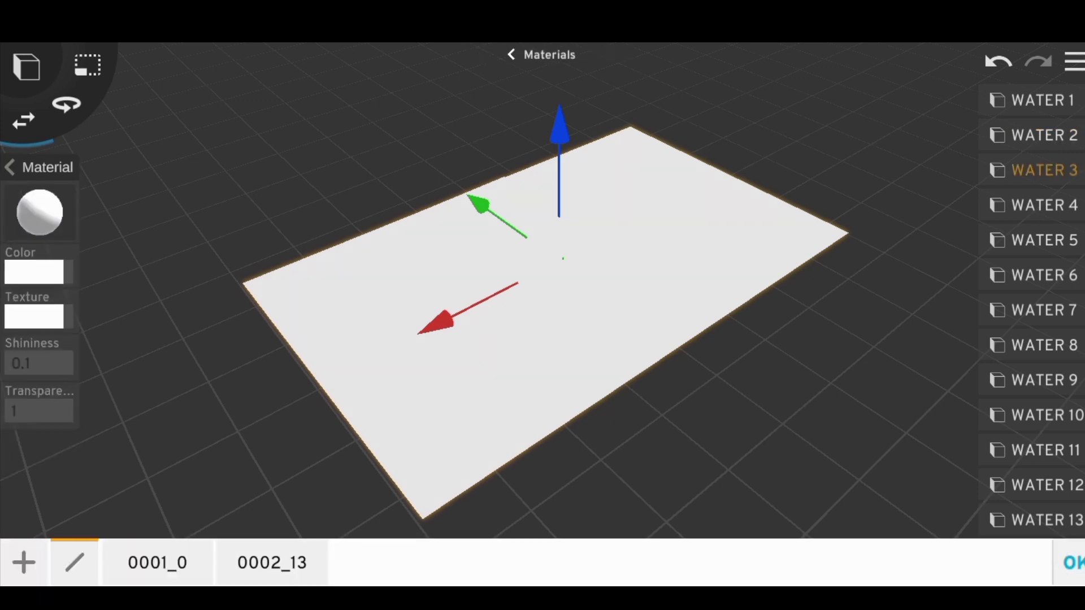
left_click(24, 562)
left_click(416, 405)
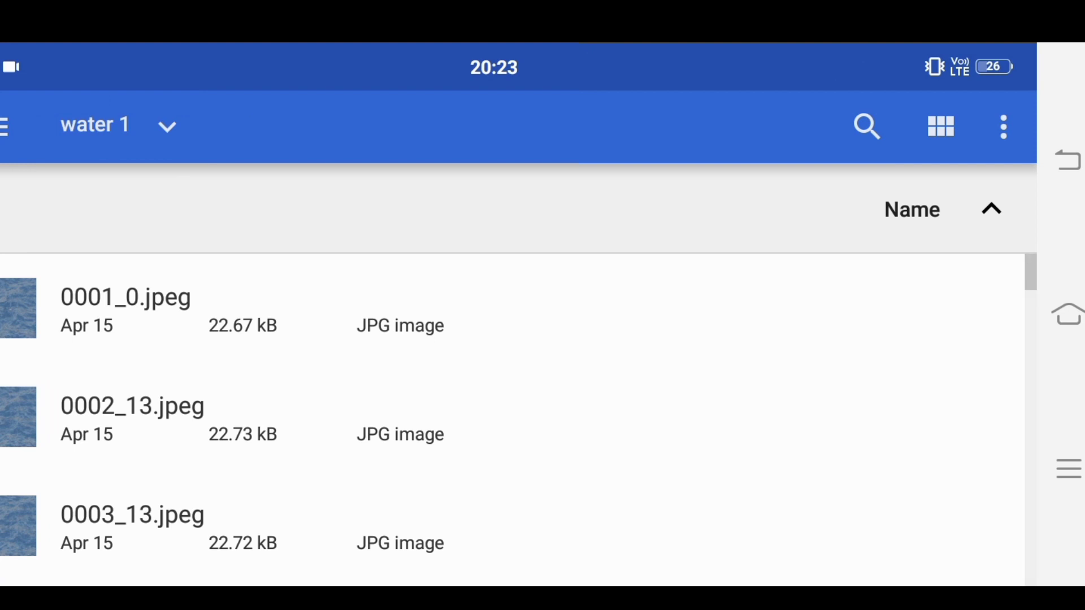
scroll(508, 418, "down", 2)
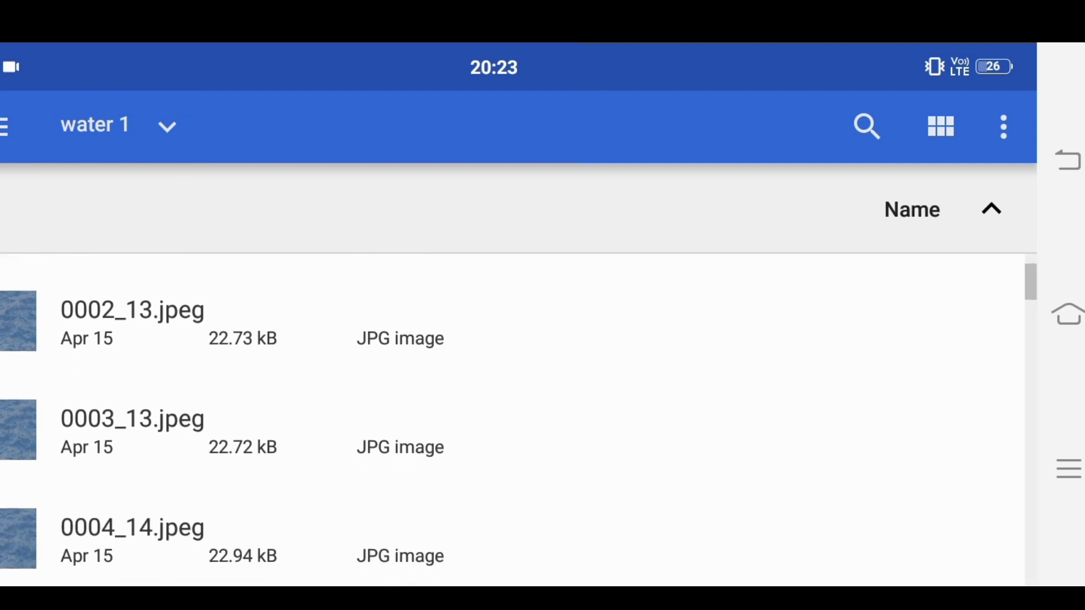
left_click(133, 429)
left_click(1067, 562)
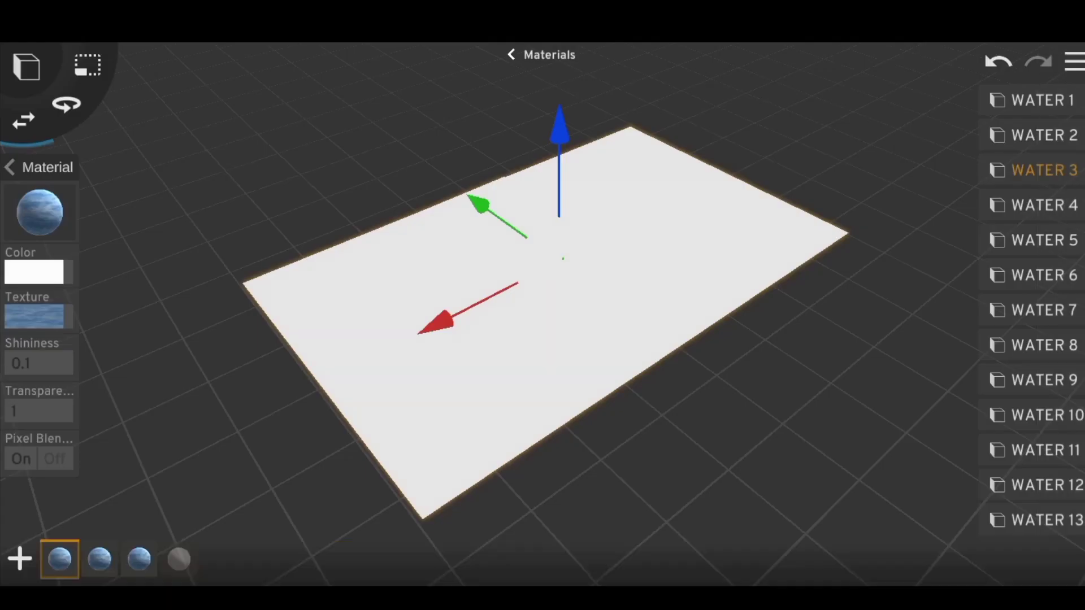
Step: Select WATER 4 and texture it with 0004_14.jpeg
left_click(511, 54)
left_click(39, 201)
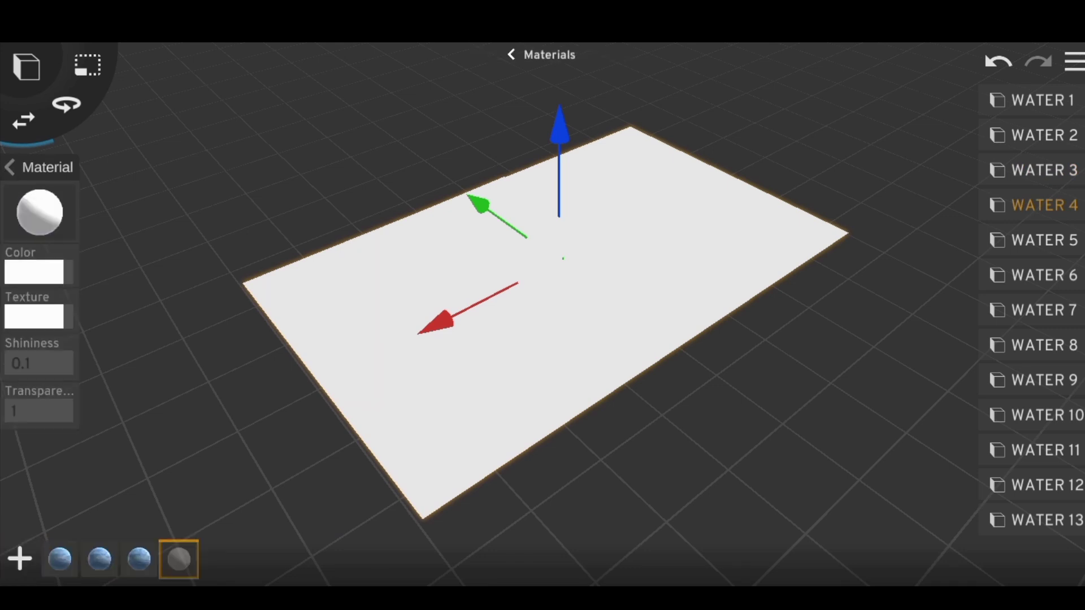
left_click(34, 316)
left_click(23, 562)
left_click(416, 405)
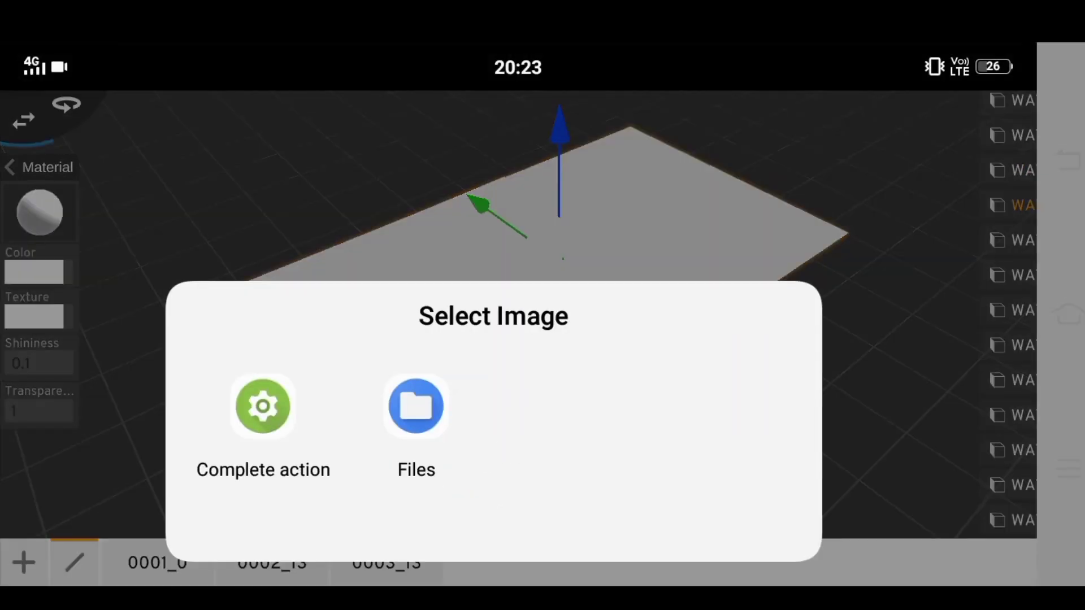
scroll(518, 419, "down", 3)
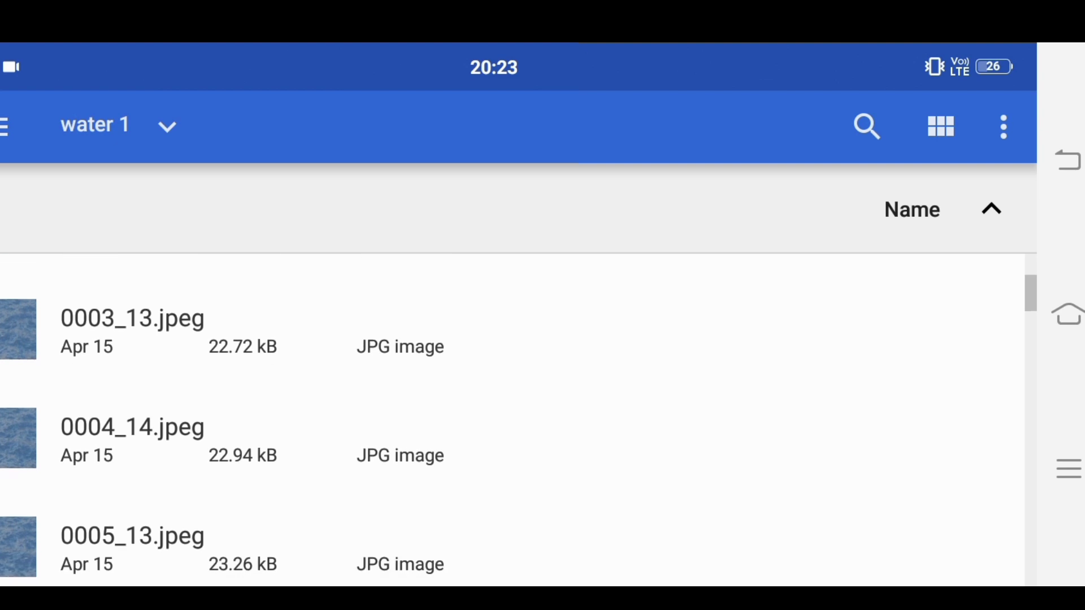
left_click(132, 427)
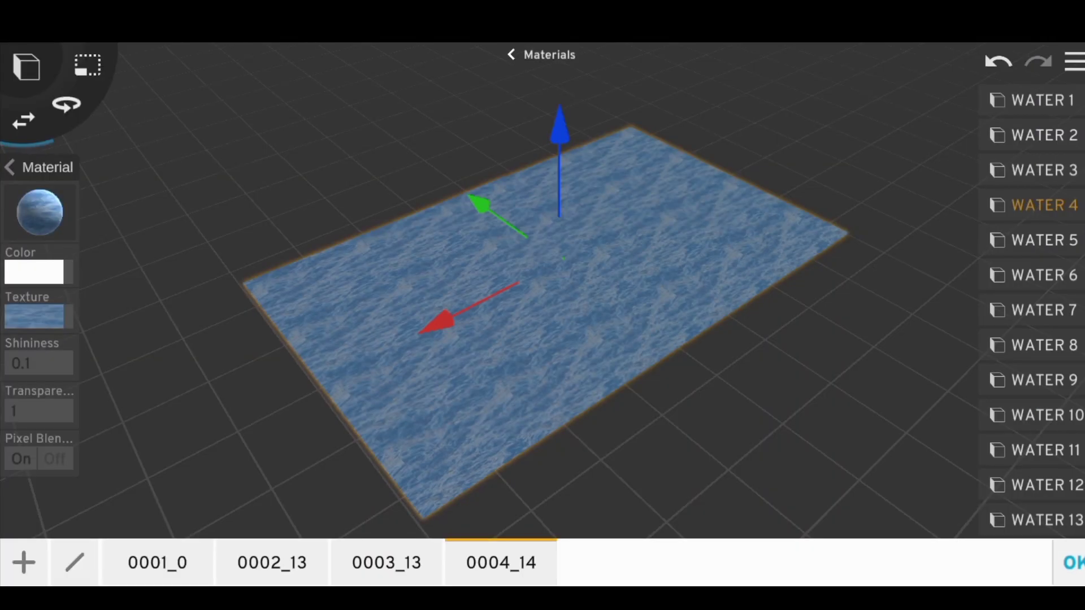
left_click(1069, 562)
Step: Select WATER 5 and texture it with 0005_13.jpeg
left_click_drag(622, 396, 565, 406)
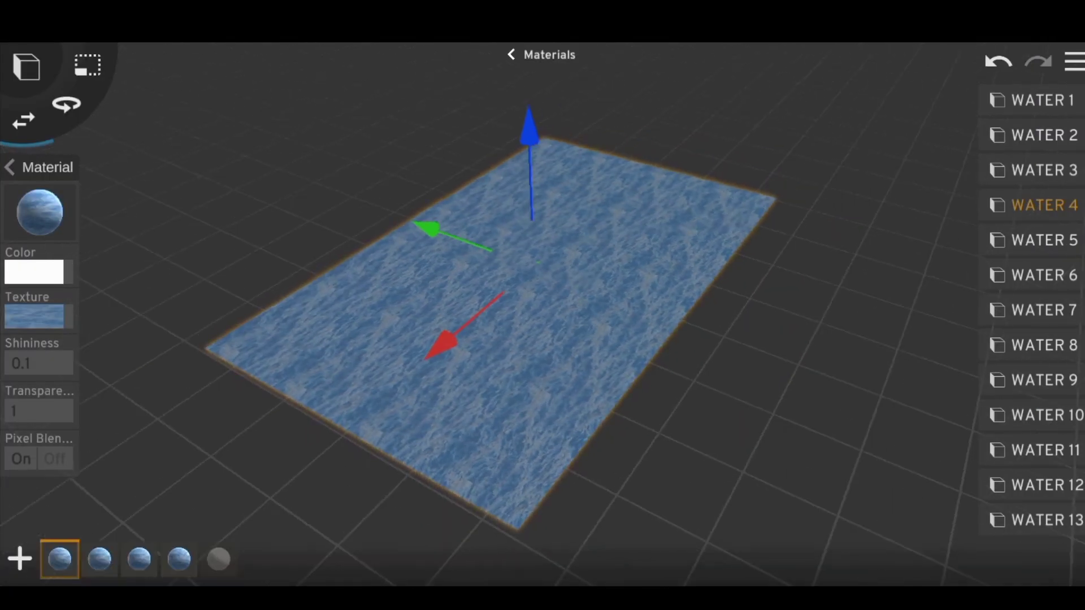
left_click(1044, 240)
left_click(40, 201)
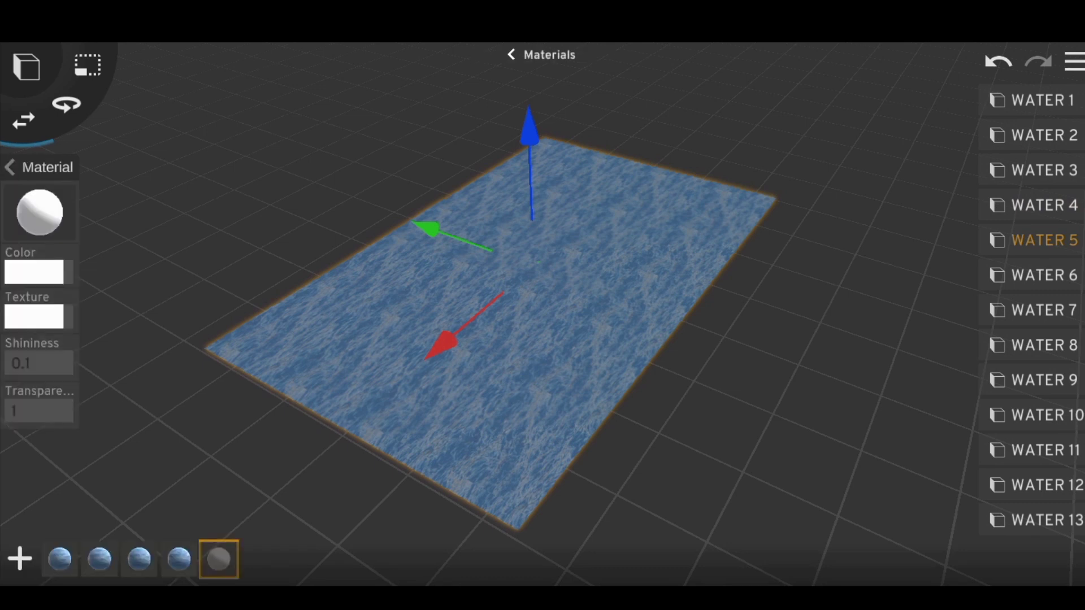
left_click(34, 316)
left_click(24, 563)
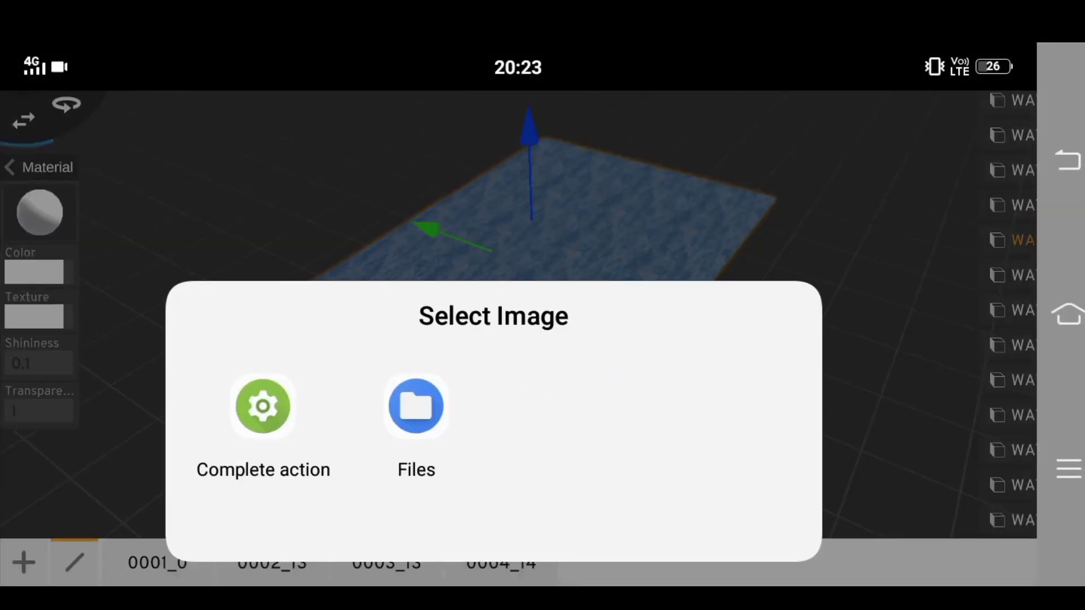
left_click(416, 406)
scroll(508, 418, "down", 5)
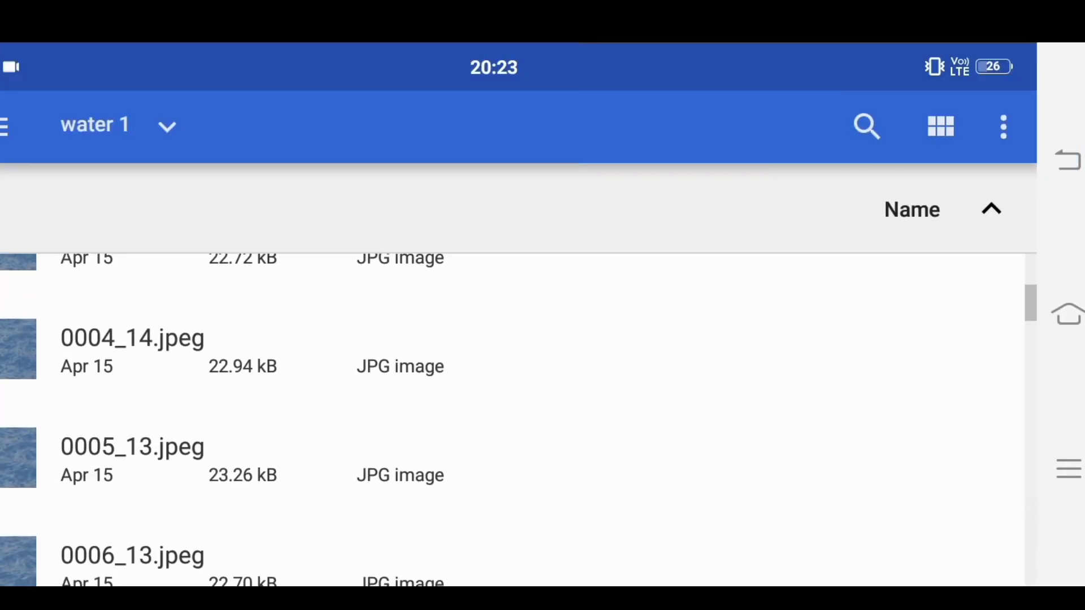
left_click(133, 457)
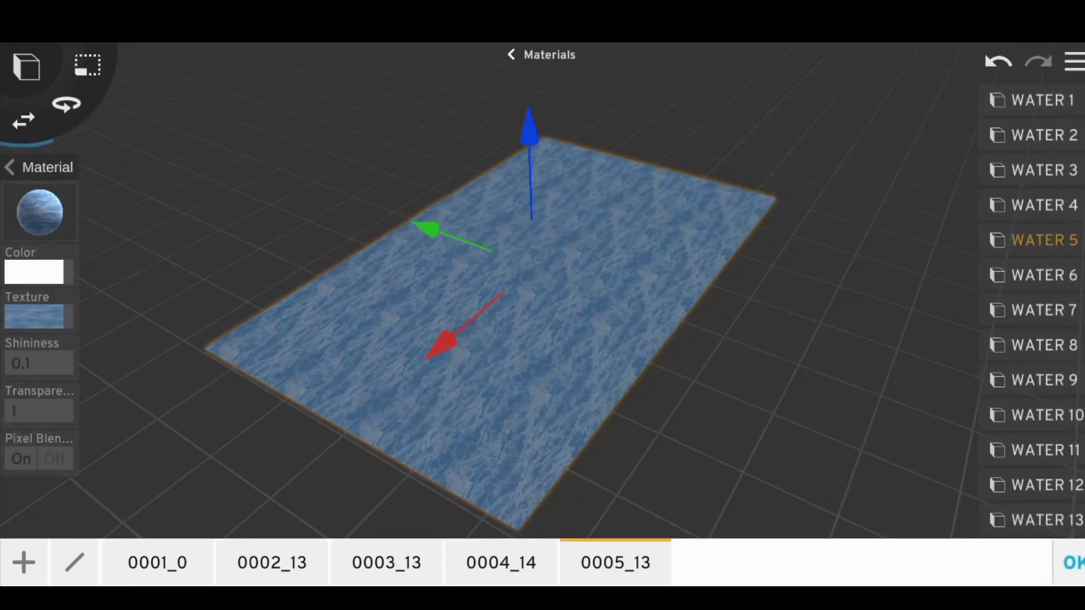
left_click(1069, 563)
Step: Texture WATER 6 with 0006_13.jpeg
left_click(39, 201)
left_click(34, 315)
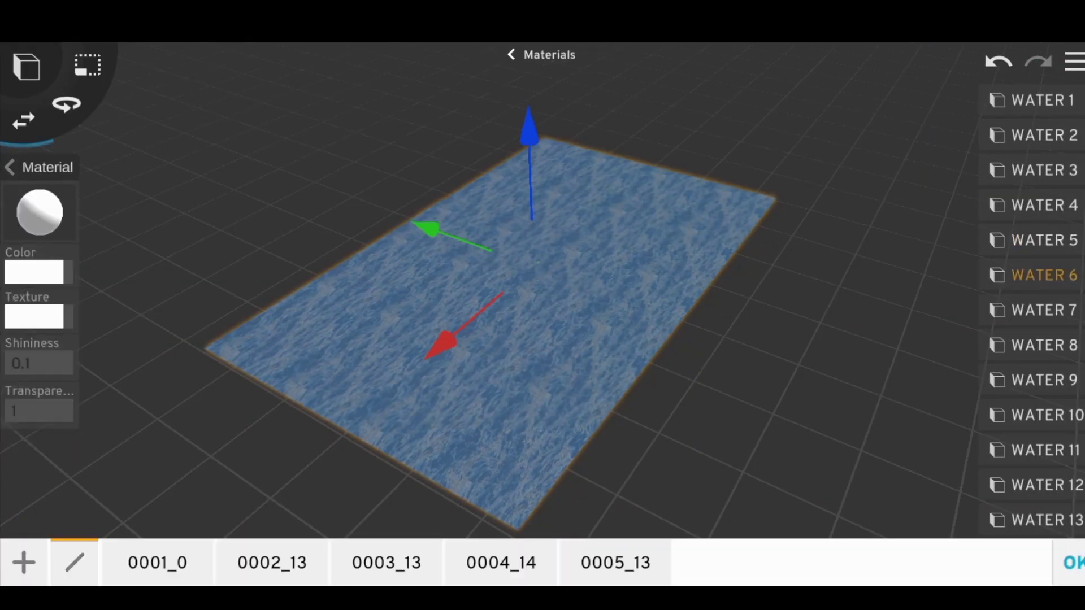
left_click(19, 559)
left_click(417, 407)
scroll(509, 418, "down", 5)
left_click(133, 480)
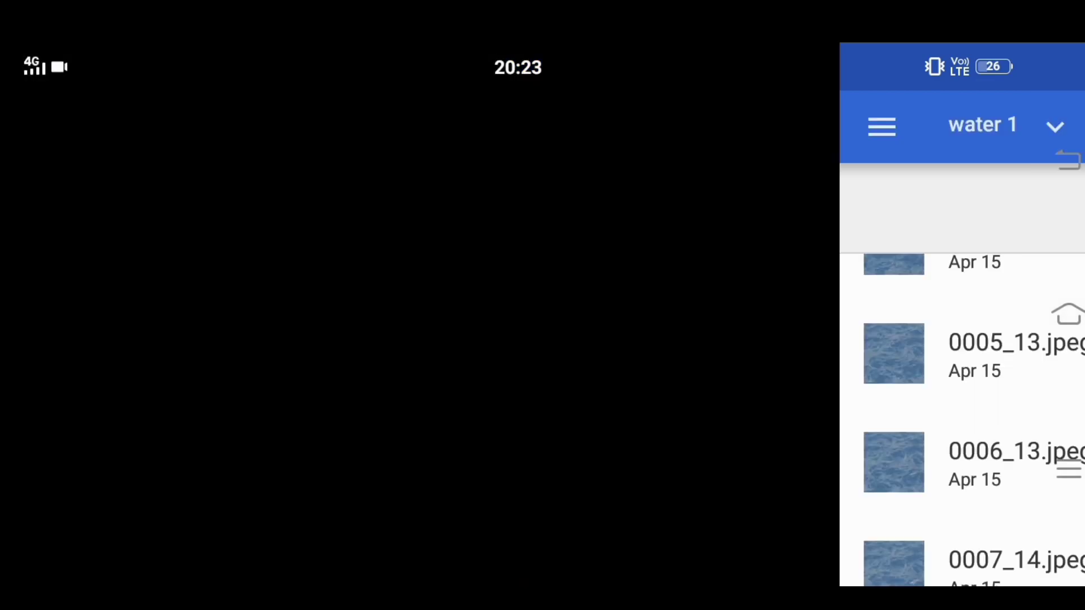
left_click(1067, 561)
Step: Texture WATER 7 with 0007_14.jpeg
left_click(39, 201)
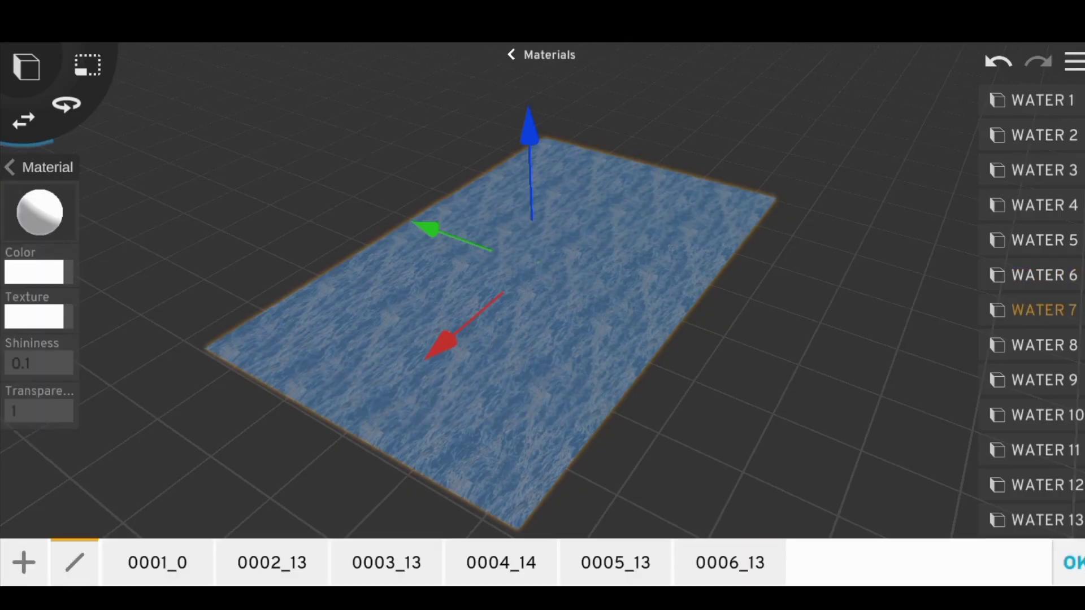
left_click(24, 562)
left_click(416, 407)
scroll(509, 418, "down", 3)
scroll(508, 418, "down", 1)
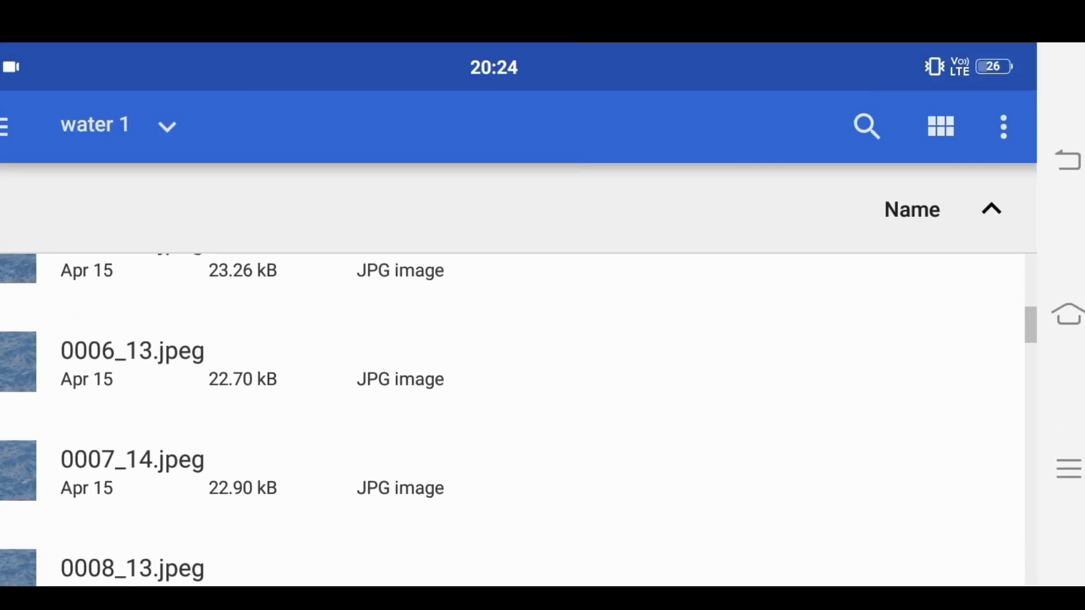
left_click(133, 459)
left_click(1068, 561)
Step: Select WATER 8 and pick 0008_13.jpeg as its texture
left_click(40, 201)
left_click(34, 317)
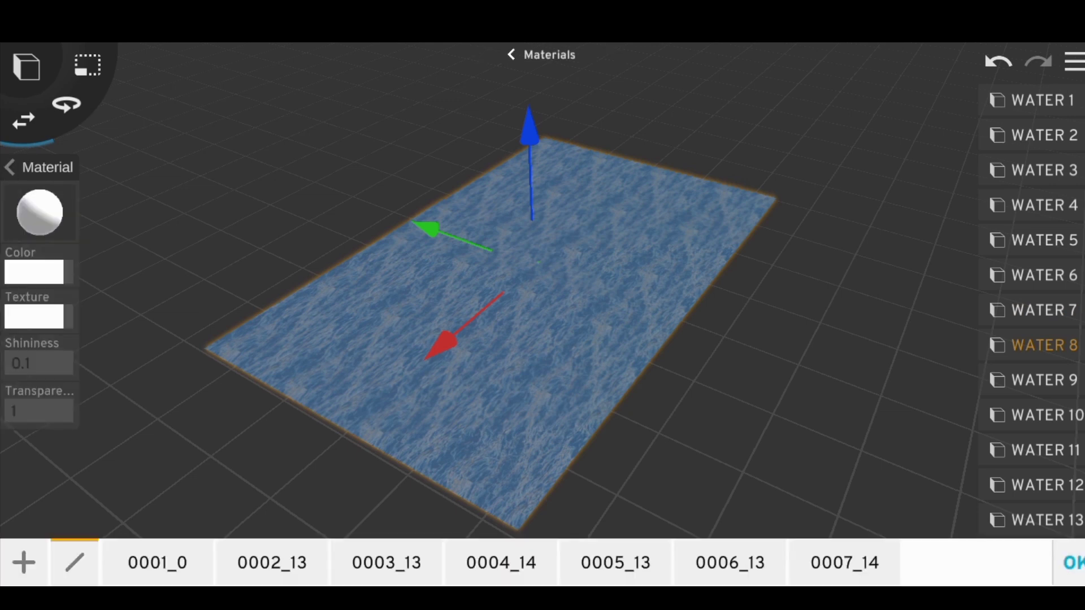
left_click(23, 562)
left_click(417, 405)
scroll(508, 418, "down", 4)
scroll(508, 418, "down", 2)
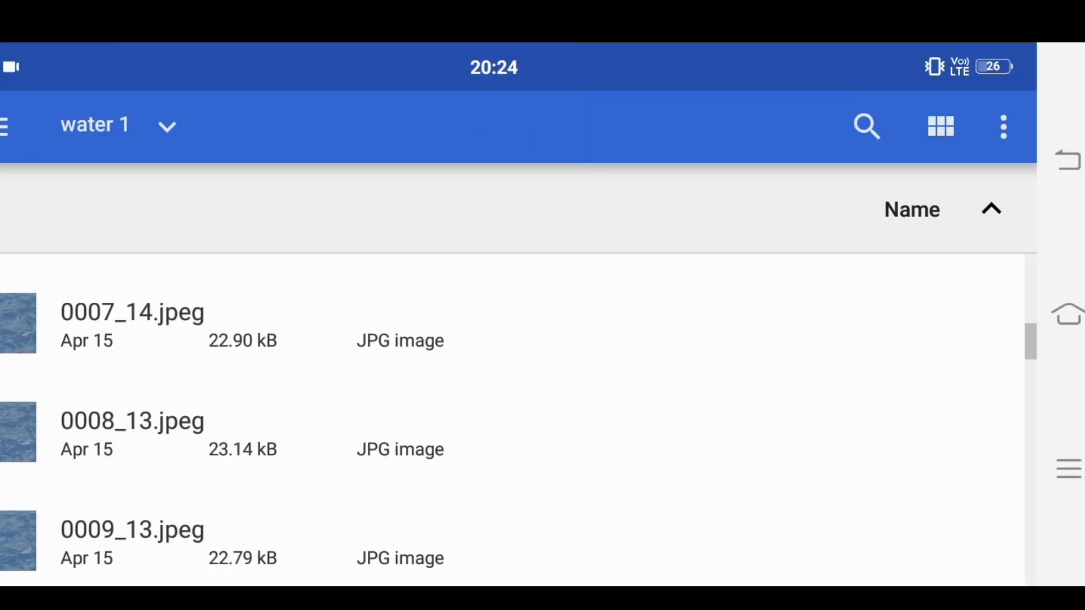
left_click(133, 412)
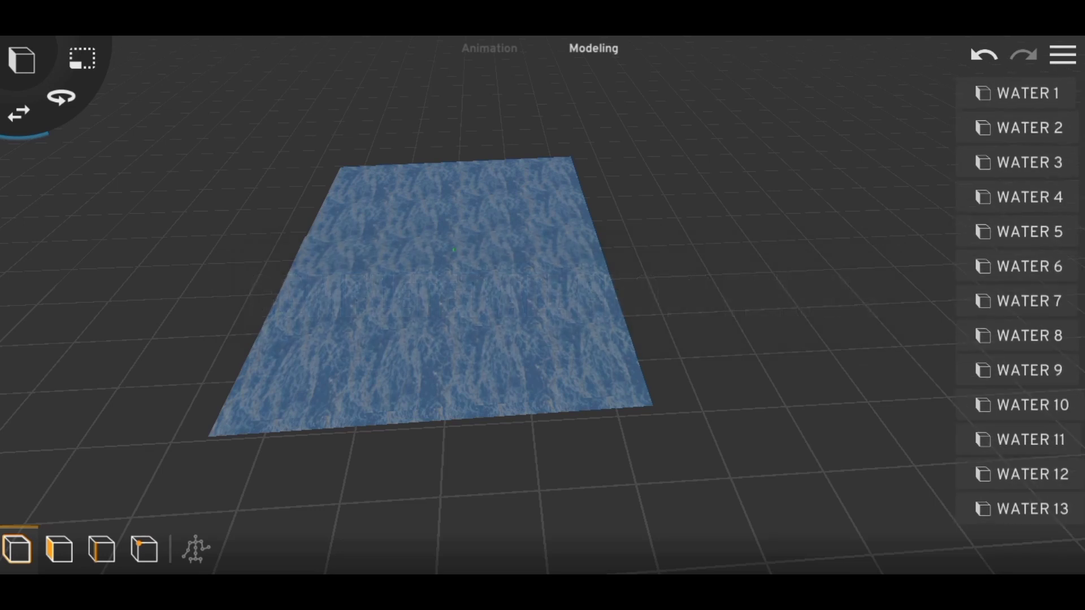
Step: Select the WATER 1 plane and switch to the Animation tab's timeline
scroll(1017, 300, "down", 5)
scroll(1016, 299, "up", 1)
scroll(1016, 300, "up", 4)
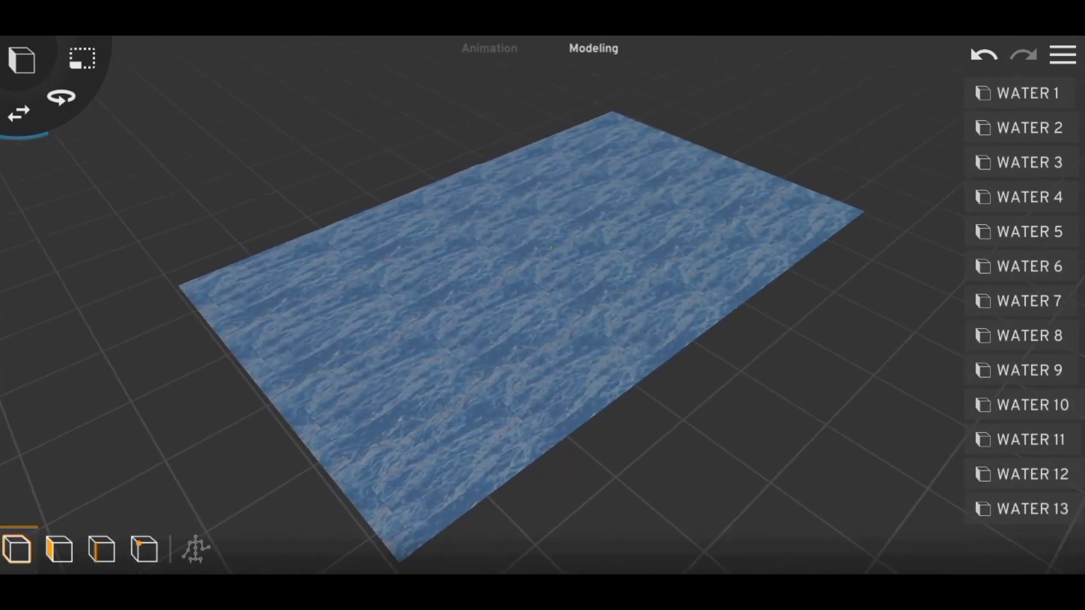
left_click(1028, 93)
left_click(490, 48)
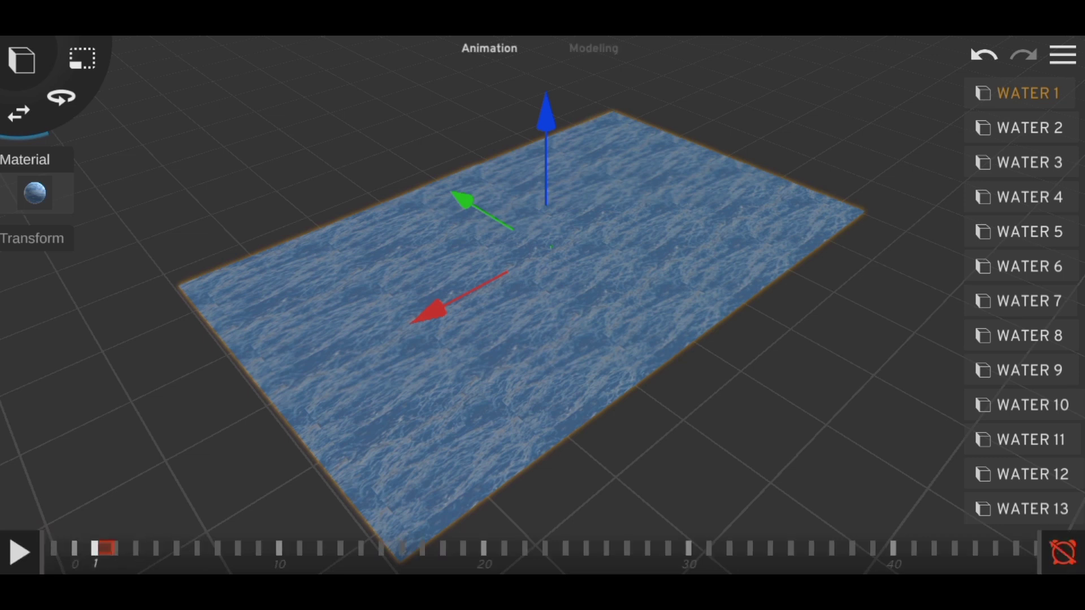
Step: Keyframe WATER 1 at frame 0 and clear its first Transform Scale value
left_click(73, 548)
left_click(33, 238)
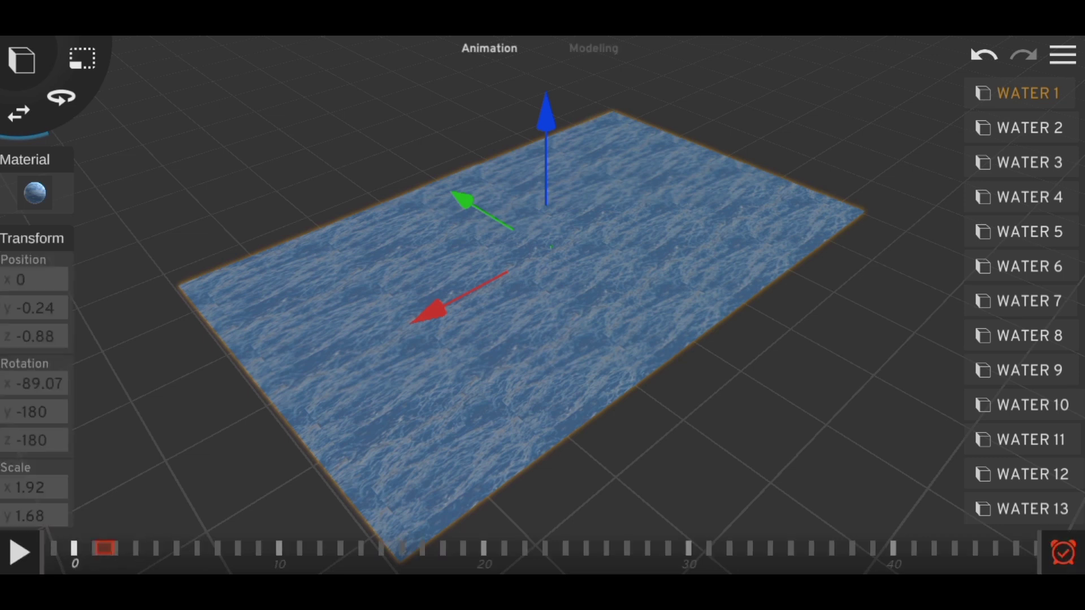
scroll(34, 338, "down", 2)
left_click(33, 451)
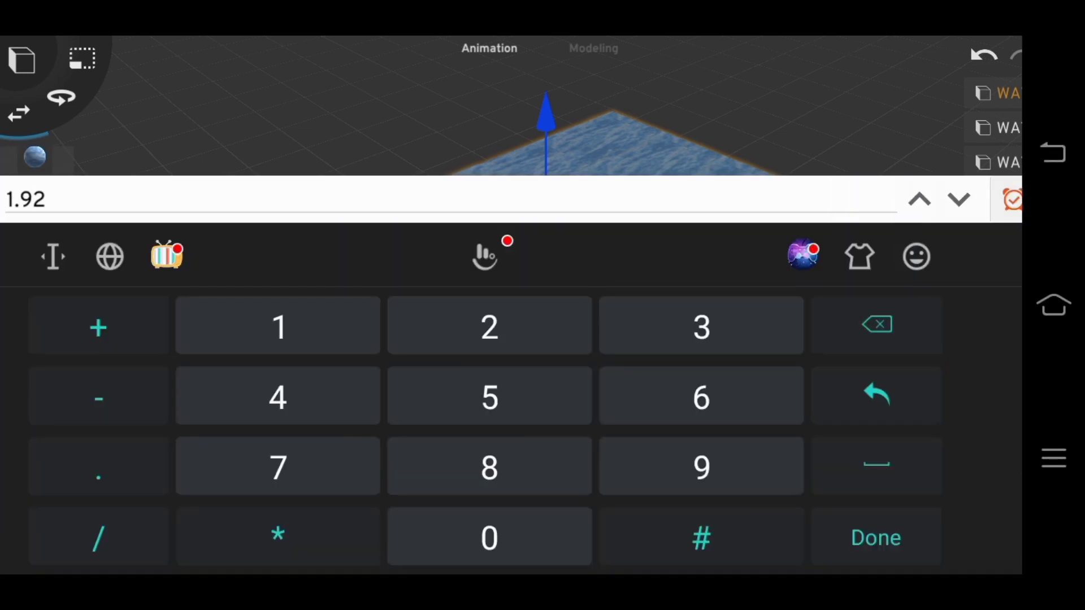
key("BackSpace")
key("BackSpace")
key("BackSpace")
key("BackSpace")
key("Return")
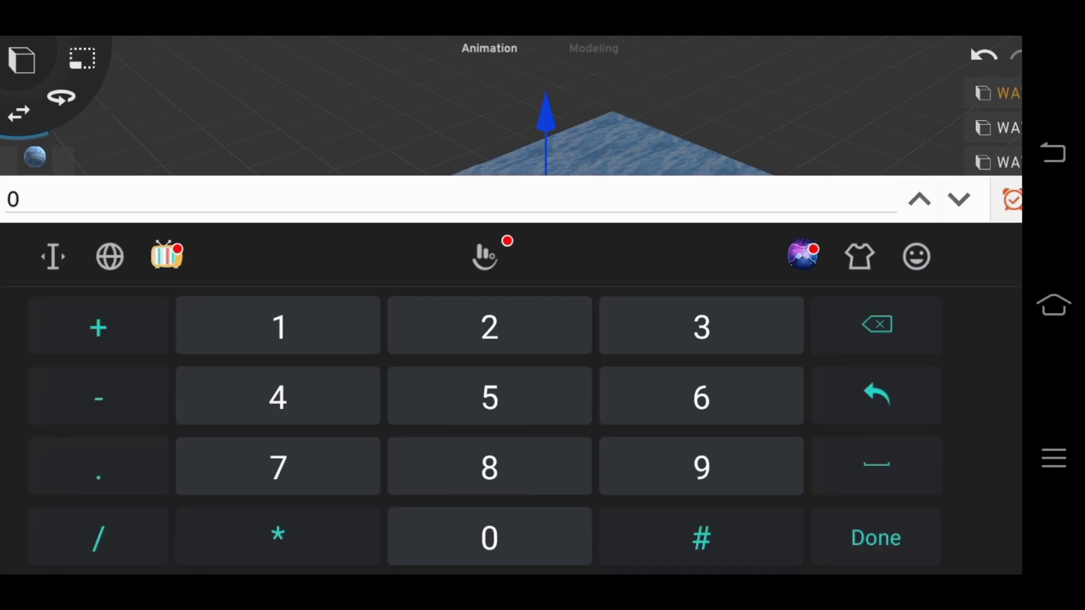
key("Return")
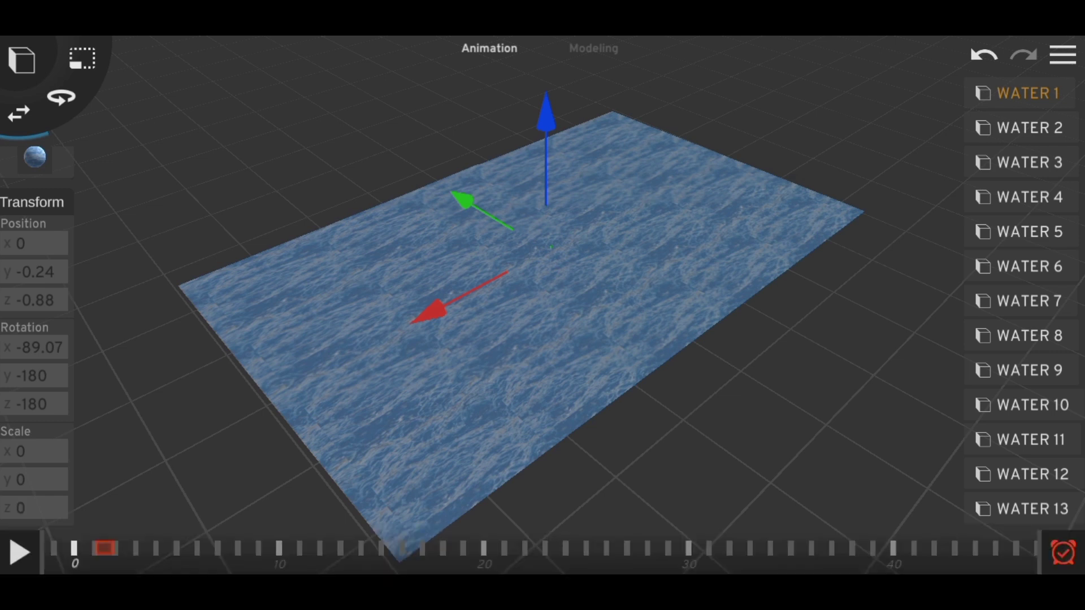
Step: Set Scale x and y to 0 and record the zero-scale keyframe at frame 2
left_click(34, 451)
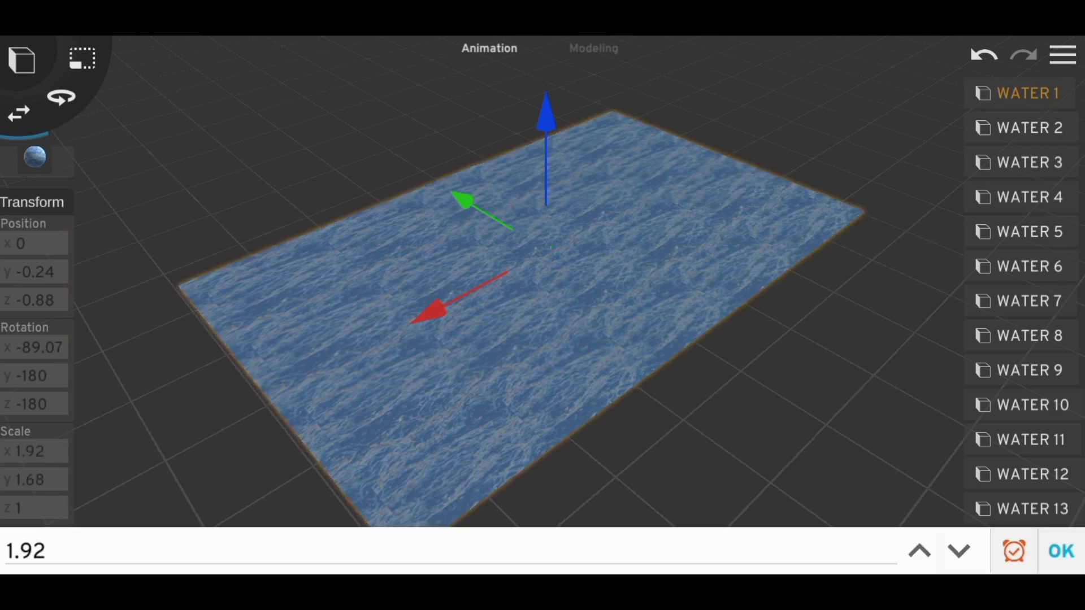
key("BackSpace")
key("BackSpace")
key("BackSpace")
key("BackSpace")
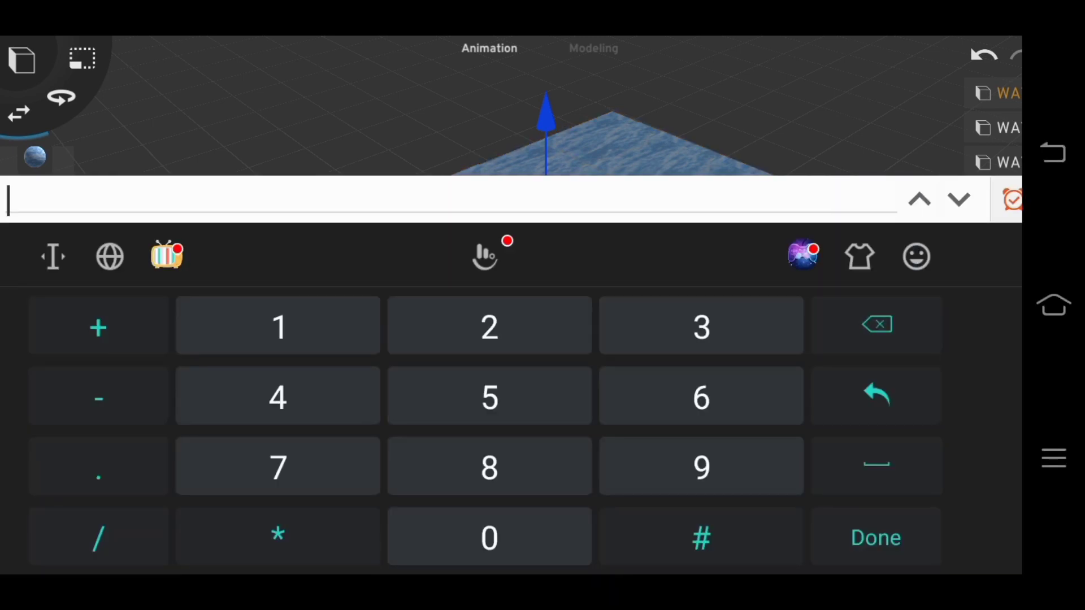
type("0")
key("Return")
left_click(959, 551)
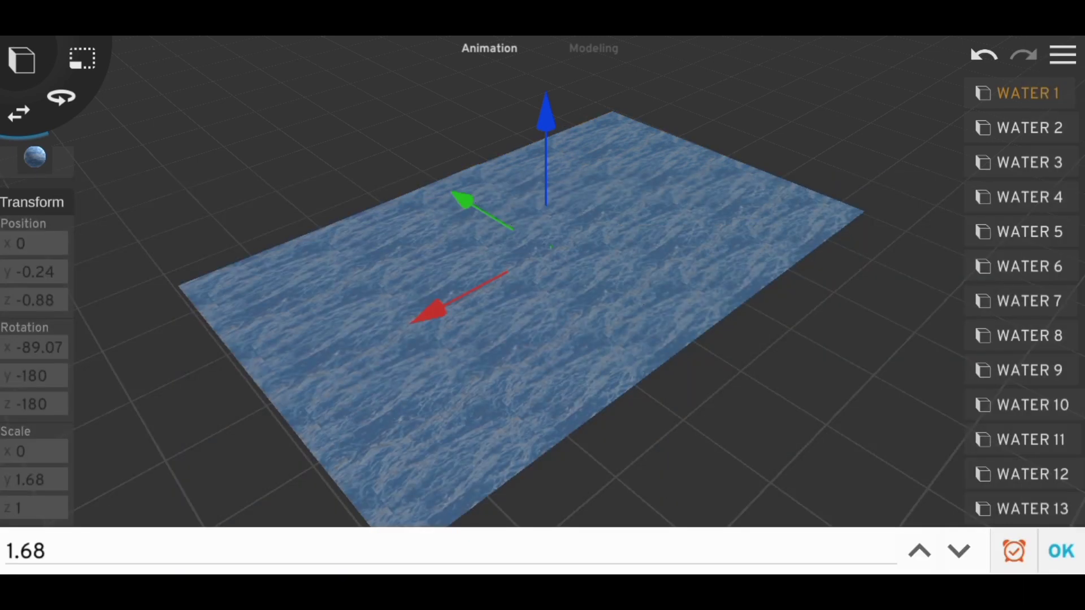
key("BackSpace")
key("BackSpace")
key("BackSpace")
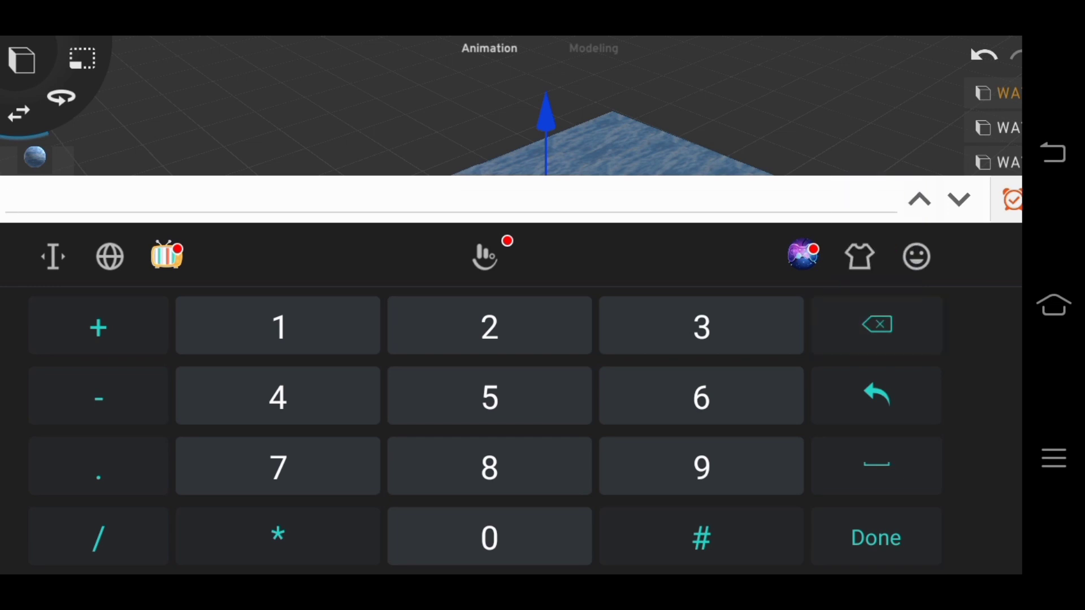
type("0")
key("Return")
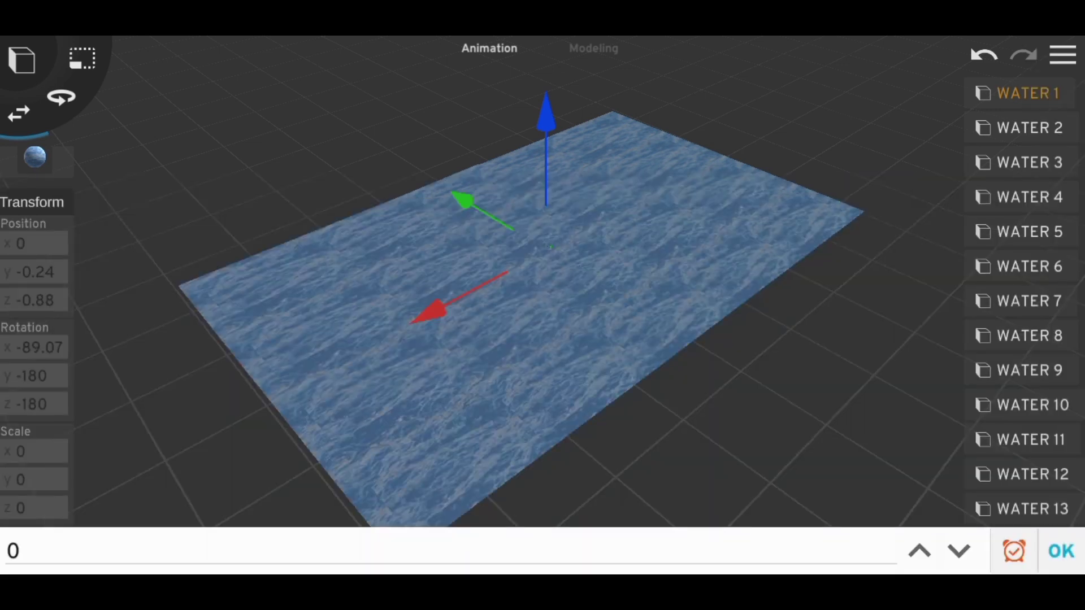
left_click(1060, 551)
left_click(1063, 552)
mouse_move(565, 395)
left_mouse_down()
mouse_move(598, 361)
mouse_move(565, 390)
mouse_move(542, 378)
mouse_move(587, 395)
left_mouse_up()
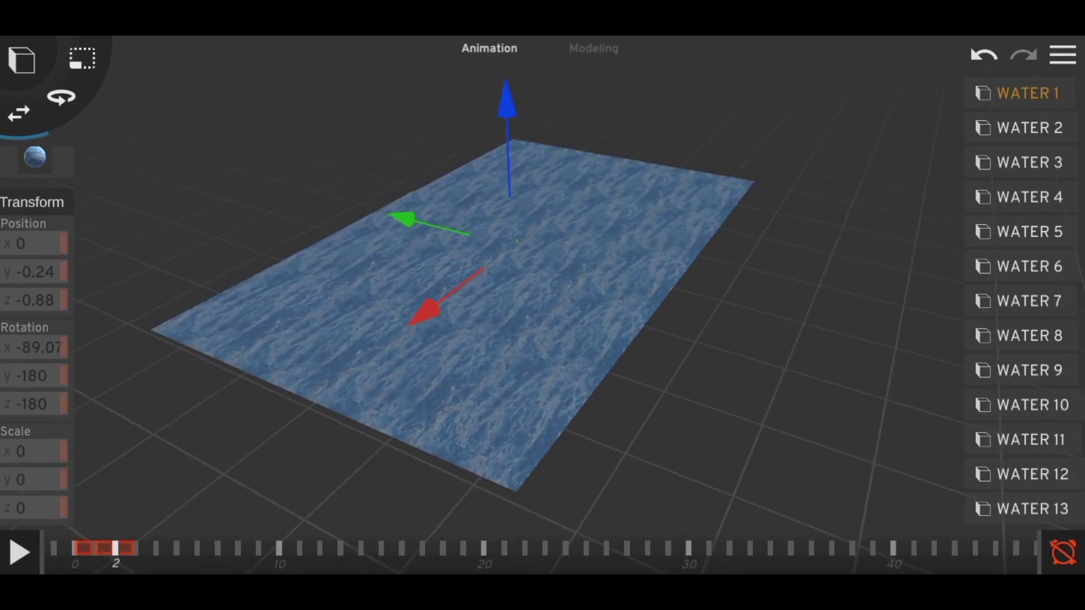
Step: Copy WATER 1's keyframe block and paste it onto WATER 2 at frame 1
left_click(81, 548)
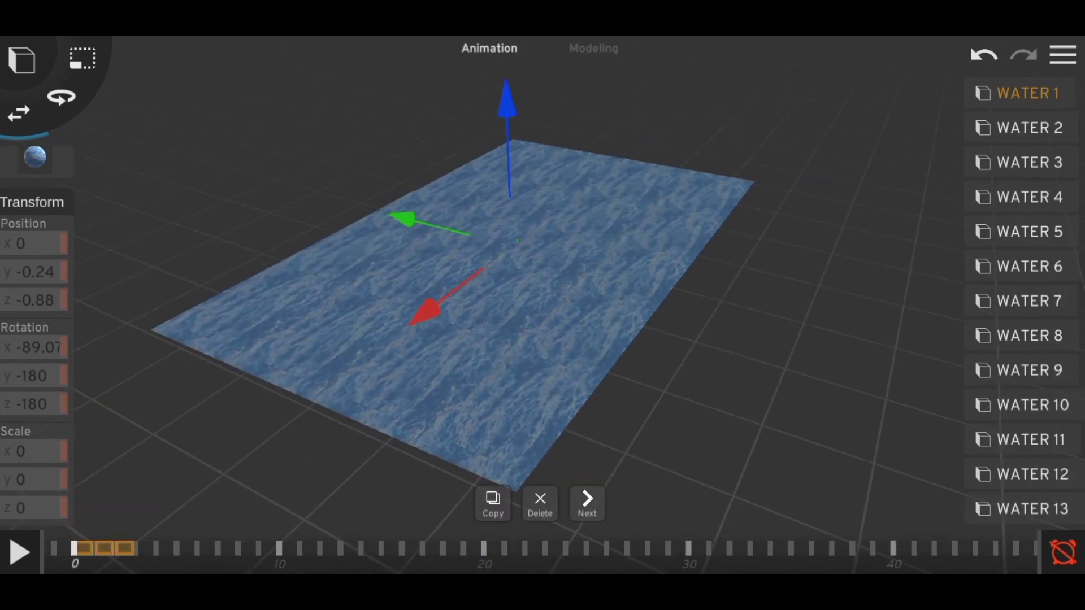
left_click(493, 503)
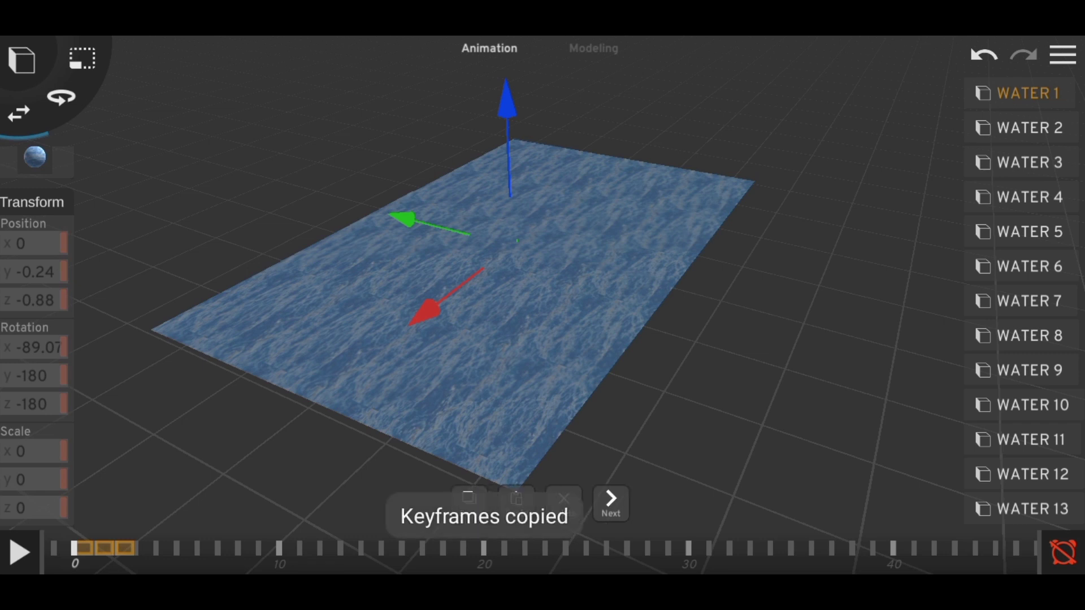
left_click(1029, 127)
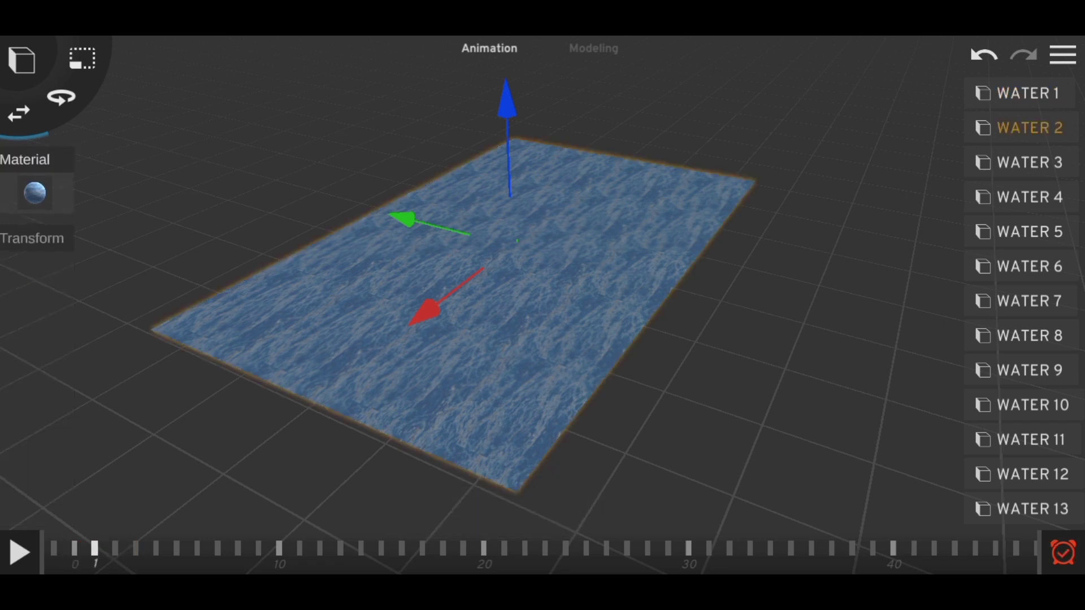
left_click(94, 548)
left_click(537, 500)
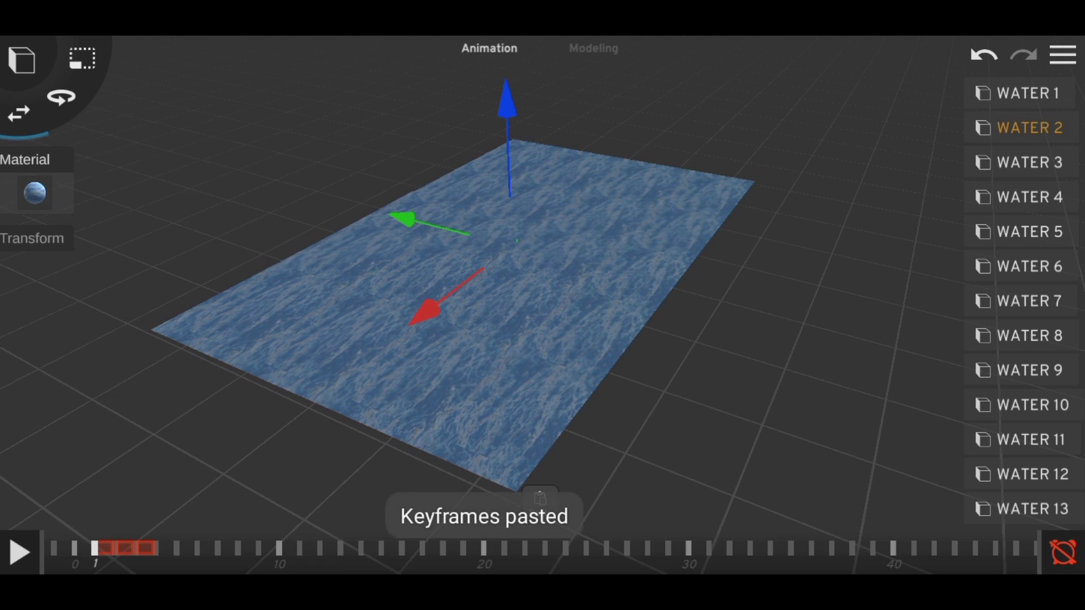
Step: Paste the keyframe block onto WATER 3, 4 and 5 at frames 2, 3 and 4
left_click(1029, 162)
left_click(115, 548)
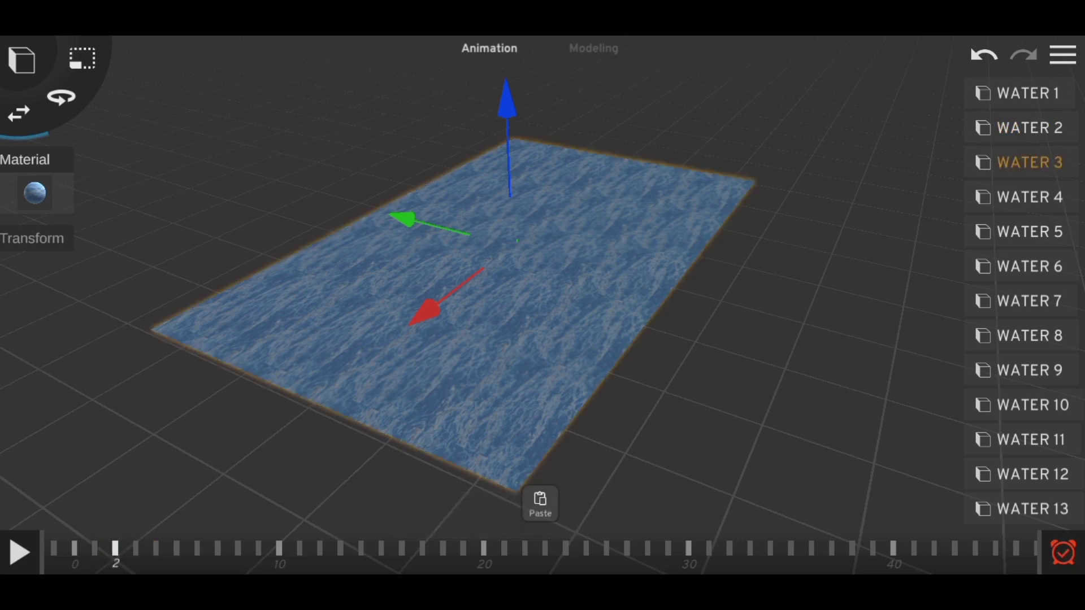
left_click(540, 498)
left_click(1029, 196)
left_click(135, 548)
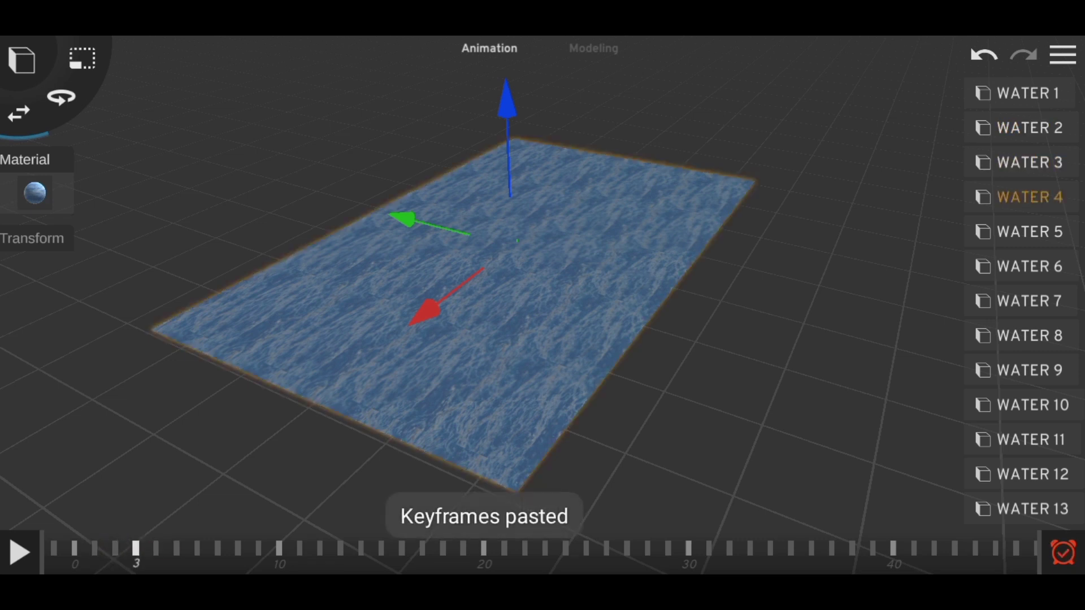
left_click(135, 548)
left_click(537, 500)
left_click(1030, 232)
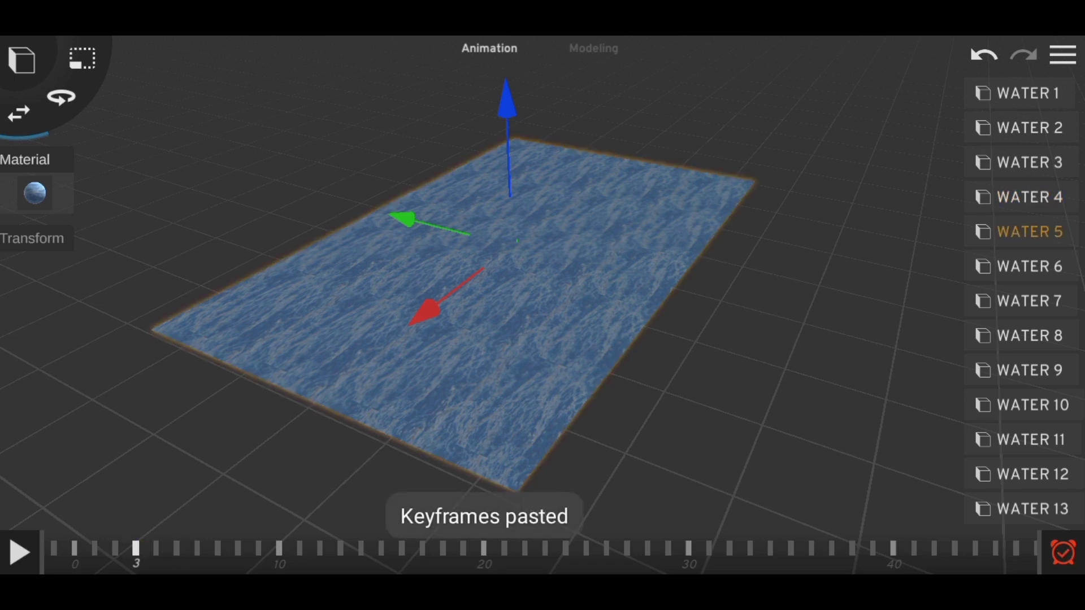
left_click(156, 548)
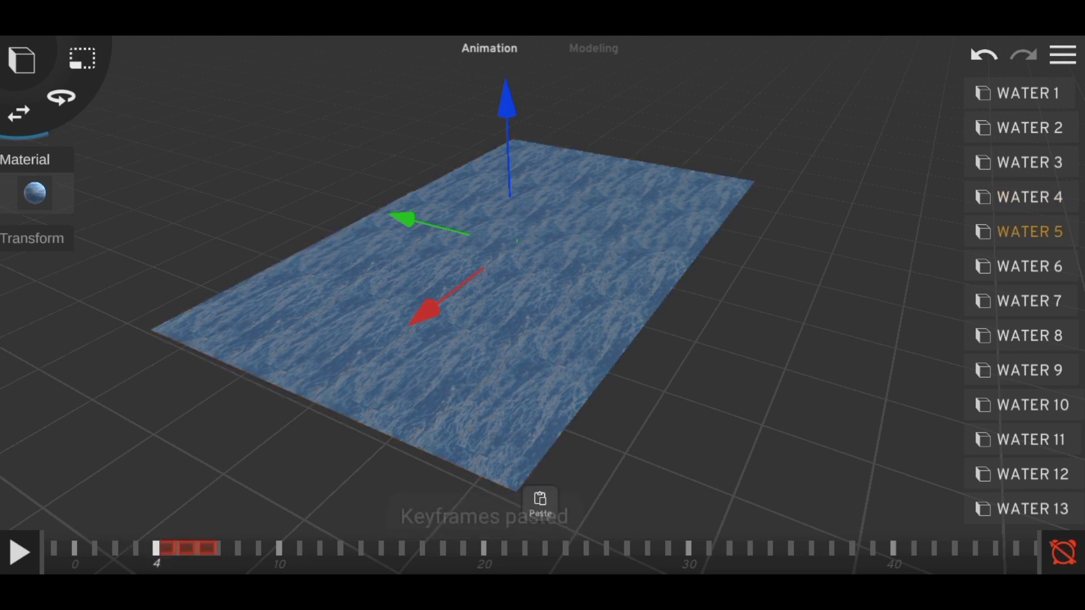
left_click(537, 500)
left_click(1029, 266)
Step: Paste the keyframe block onto WATER 6 through 9 at frames 5 to 8
left_click(177, 548)
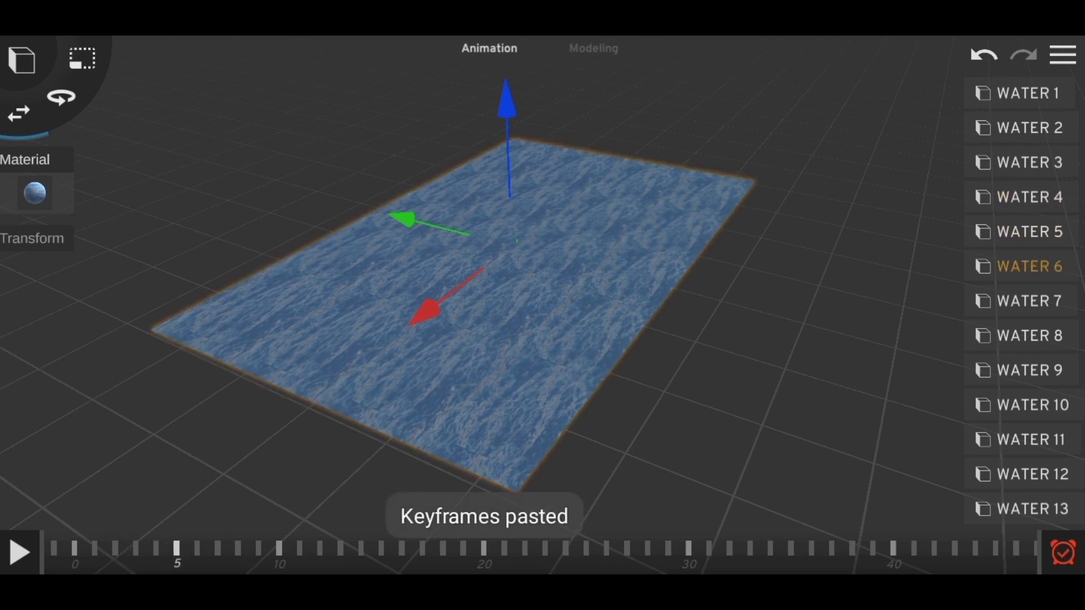
left_click(176, 548)
left_click(537, 500)
left_click(1029, 300)
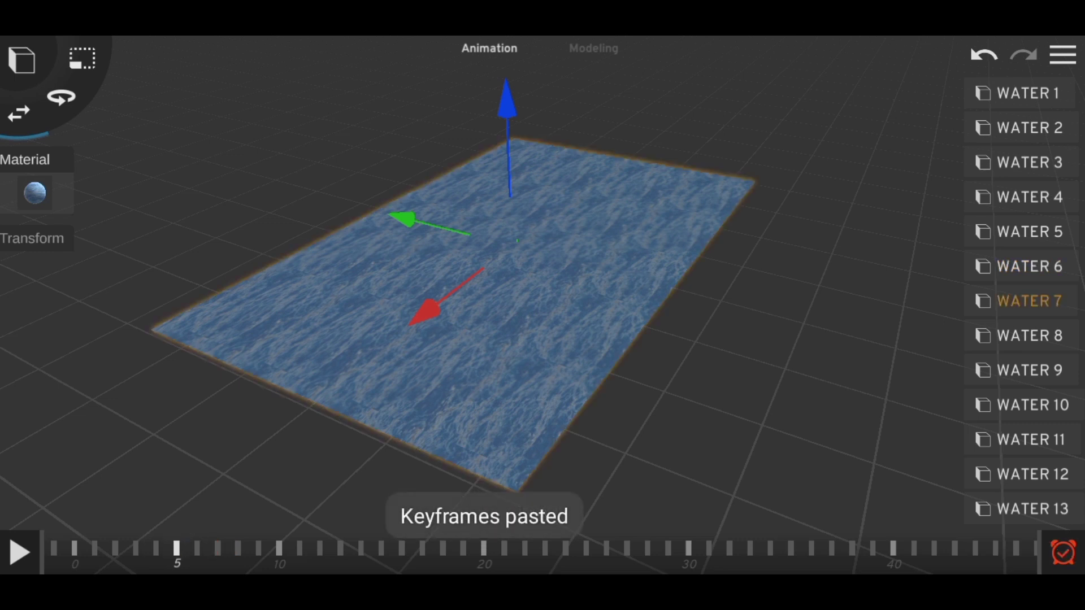
left_click(196, 548)
left_click(538, 500)
left_click(1029, 336)
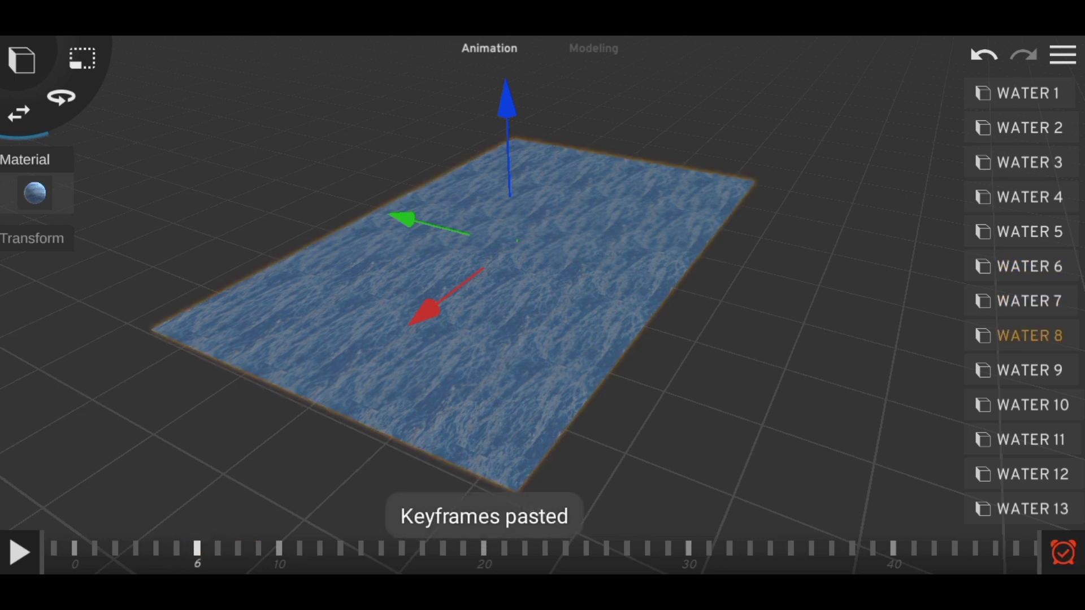
left_click(217, 548)
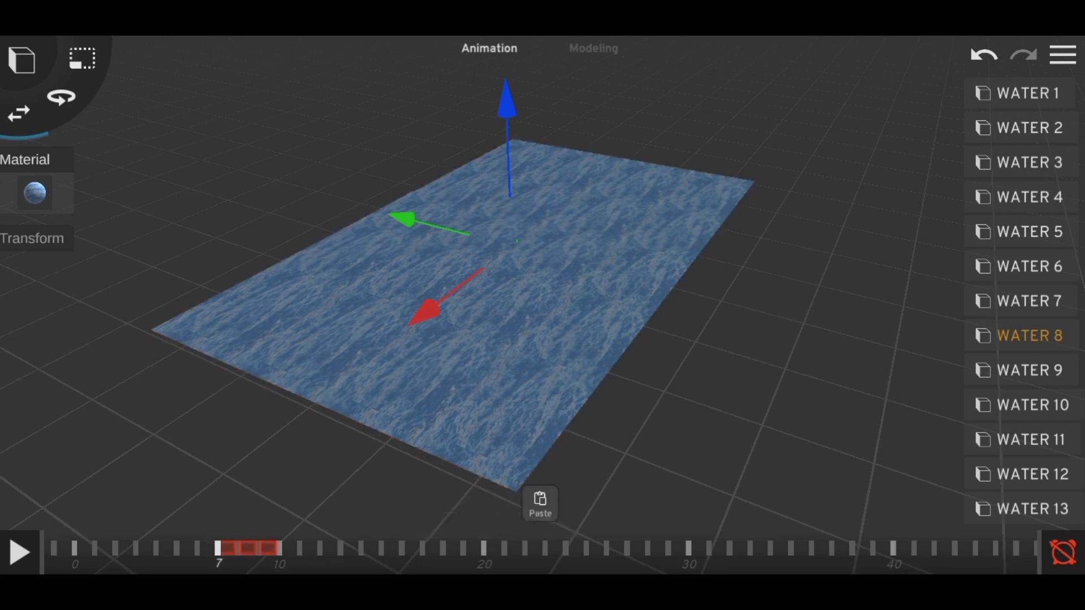
left_click(538, 500)
left_click(1029, 370)
left_click(238, 548)
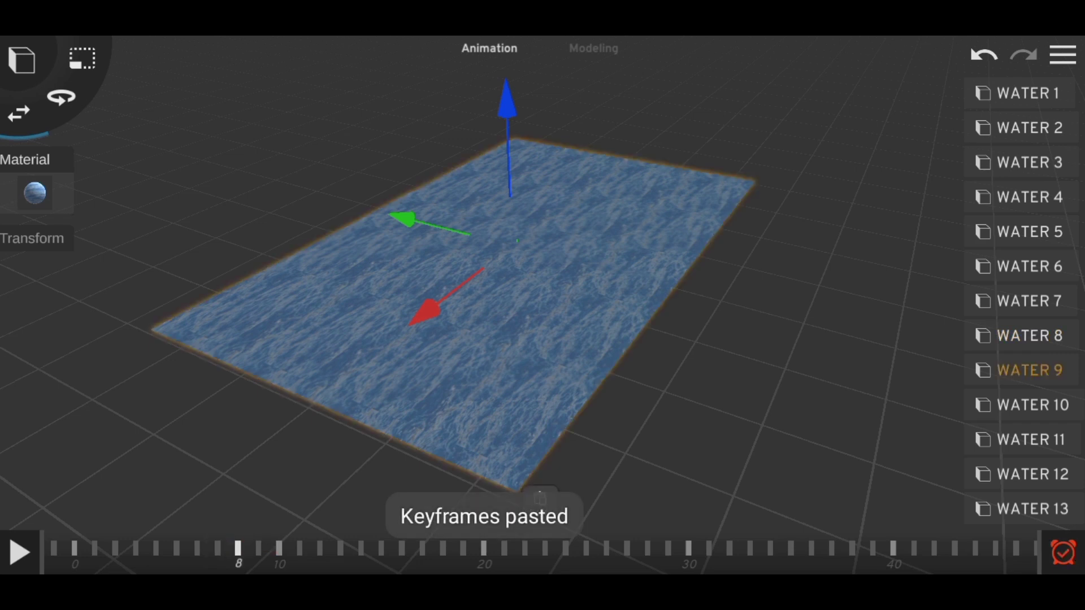
left_click(537, 500)
Step: Paste the keyframe block onto WATER 10, 11 and 12 at frames 9 to 11
left_click(1029, 406)
left_click(258, 548)
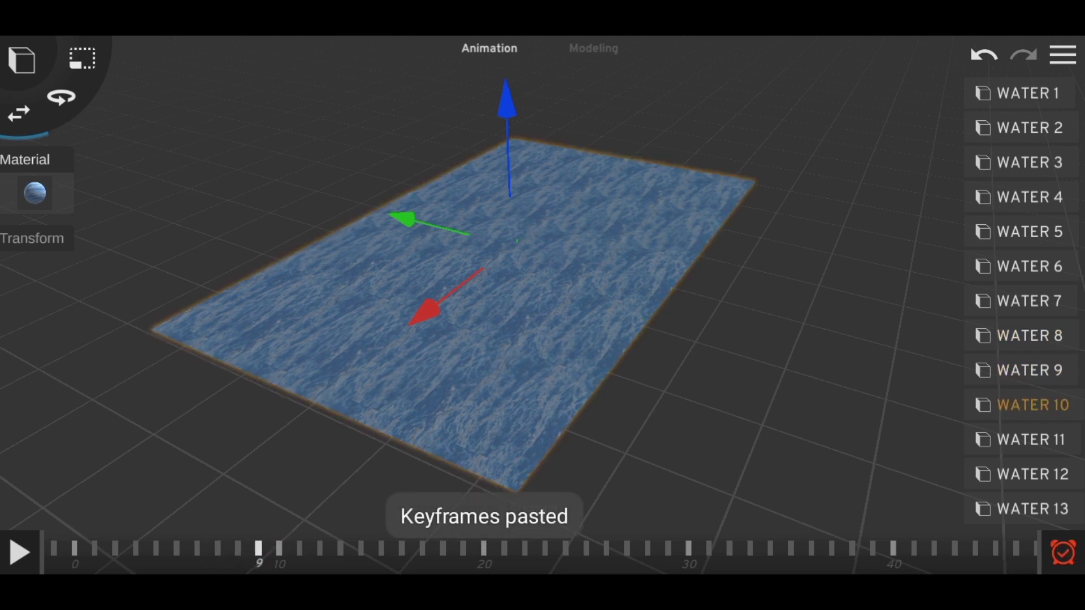
left_click(537, 500)
left_click(1029, 439)
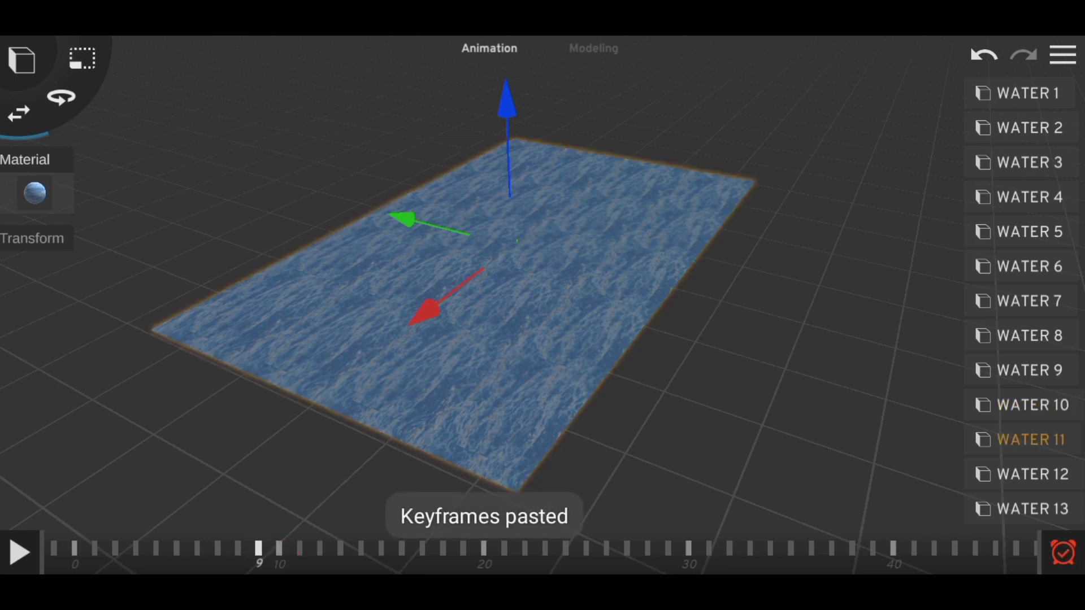
left_click(278, 548)
left_click(537, 500)
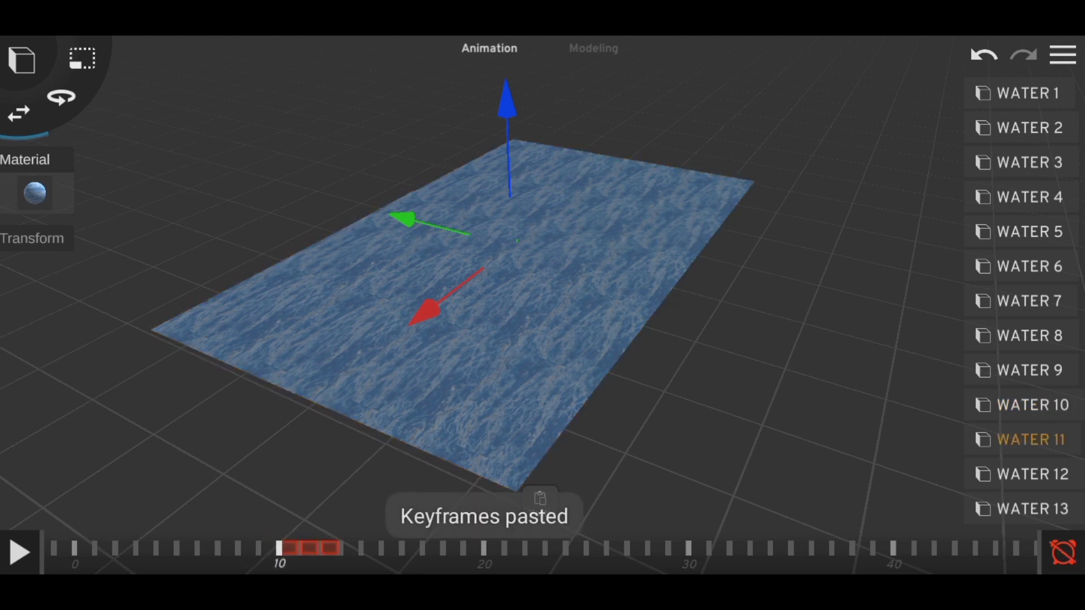
left_click(1030, 474)
left_click(299, 548)
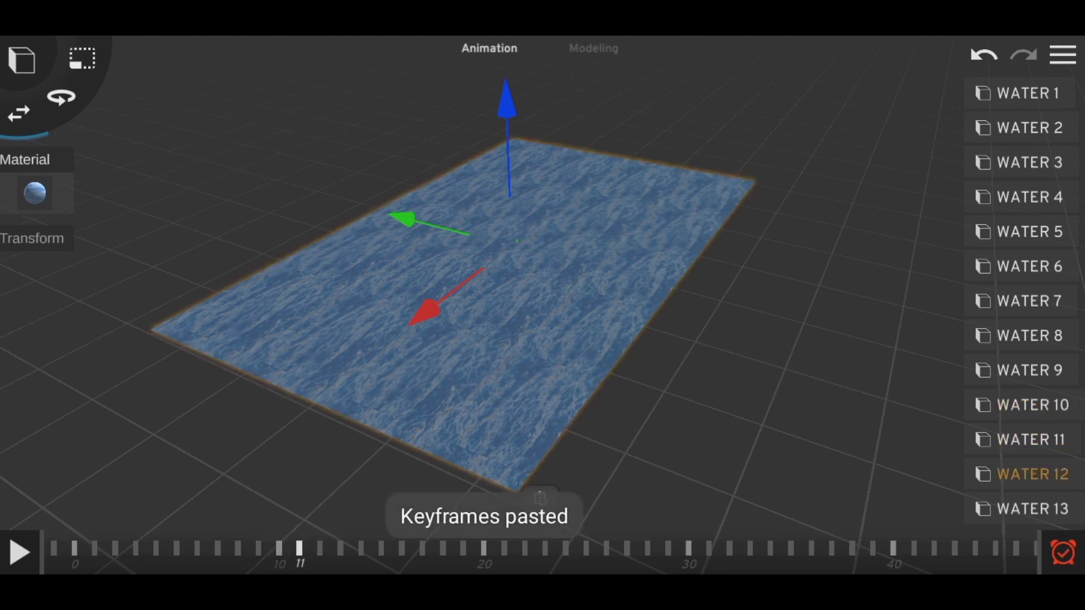
left_click(538, 500)
Step: Paste the keyframe block onto WATER 13, 14 and 15 at frames 12 to 14
scroll(1024, 299, "down", 5)
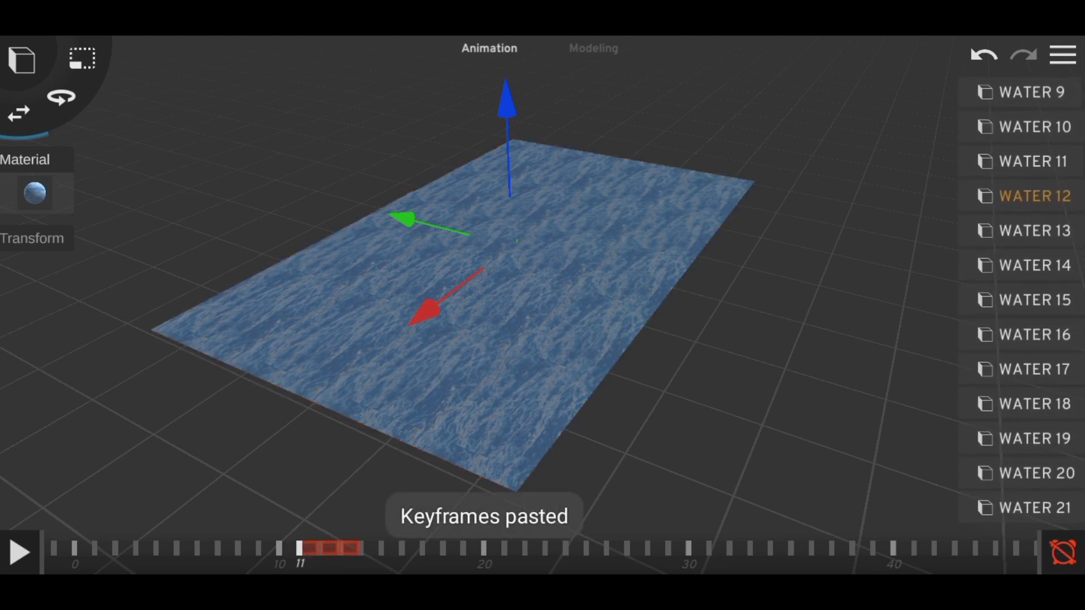
left_click(1034, 221)
left_click(320, 548)
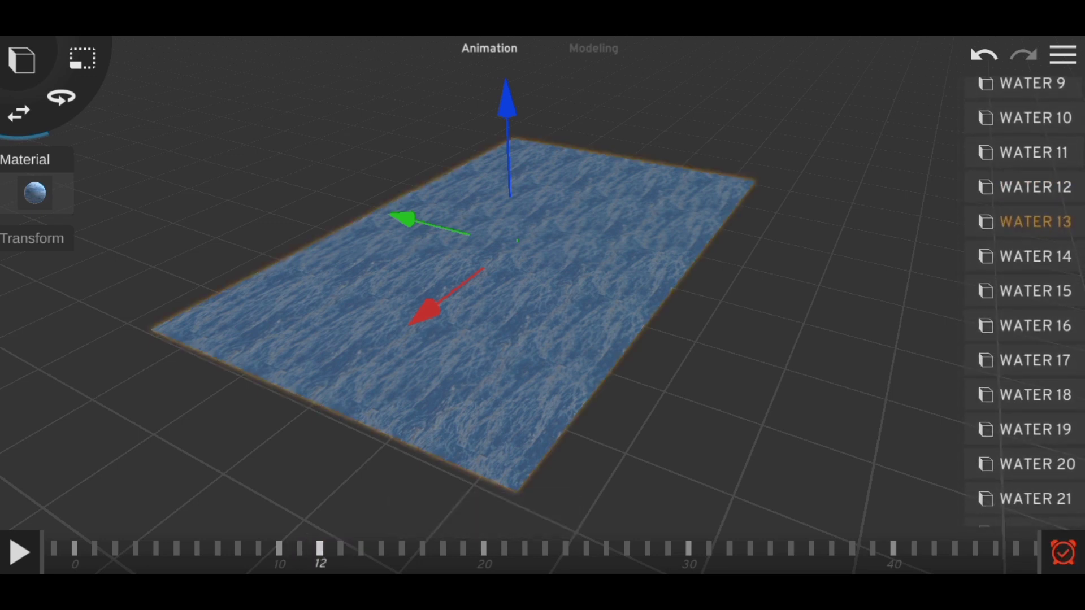
left_click(320, 548)
left_click(538, 500)
left_click(1034, 256)
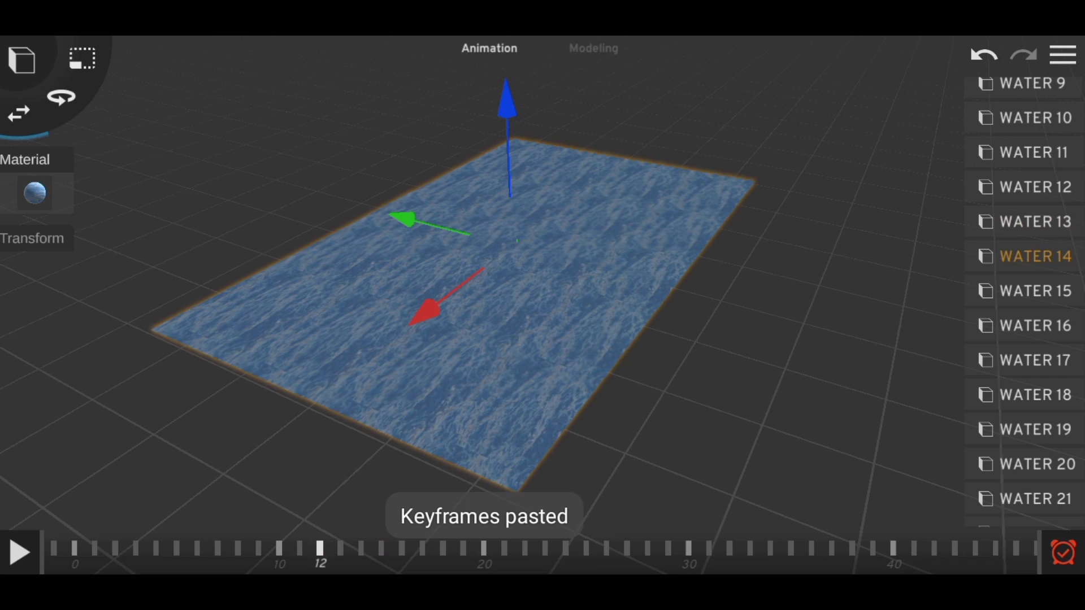
left_click(340, 548)
left_click(540, 499)
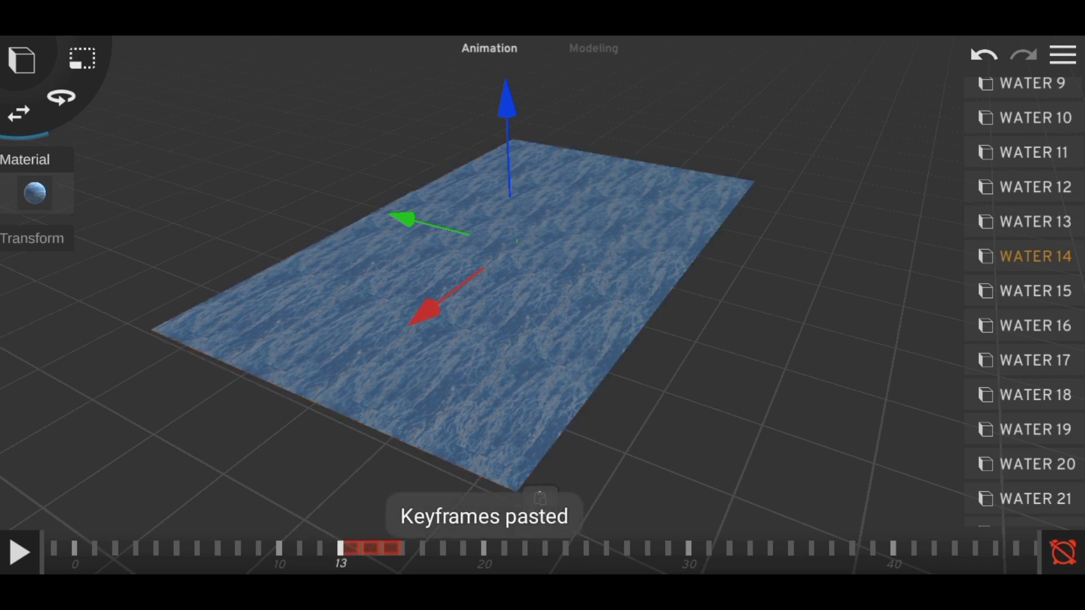
left_click(1034, 291)
left_click(361, 547)
left_click(540, 500)
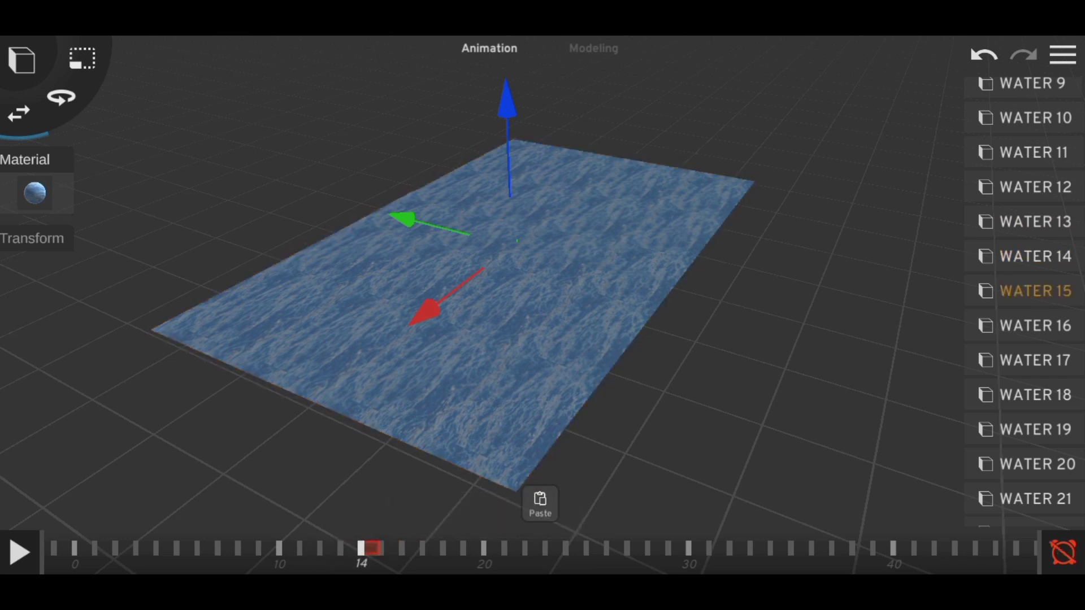
Step: Paste the keyframe block onto WATER 16, 17 and 18 at frames 15 to 17
left_click(1034, 326)
left_click(382, 548)
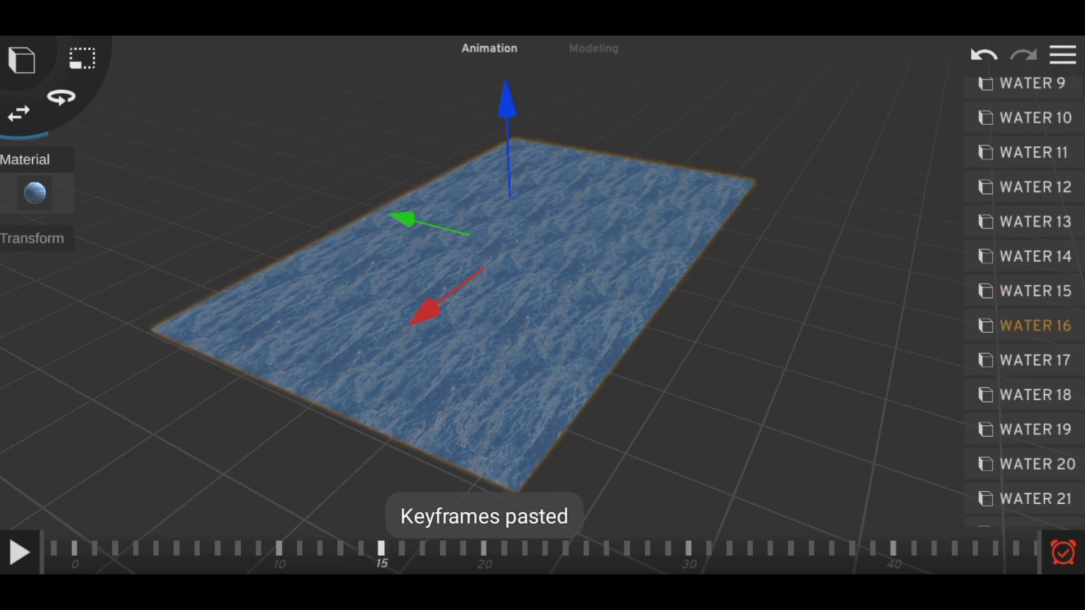
left_click(540, 499)
left_click(1034, 360)
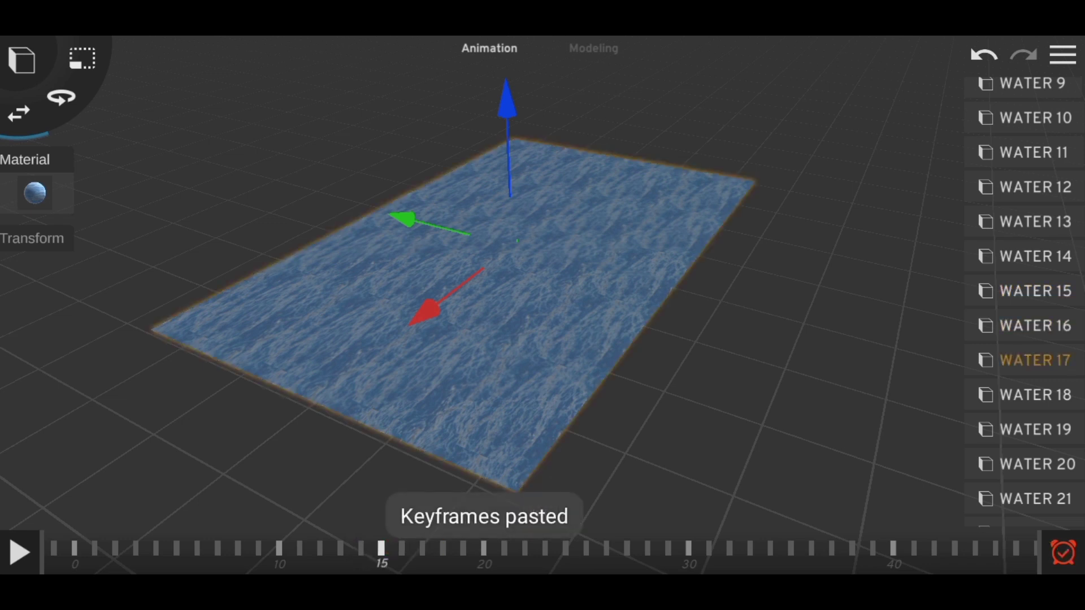
left_click(401, 548)
left_click(401, 548)
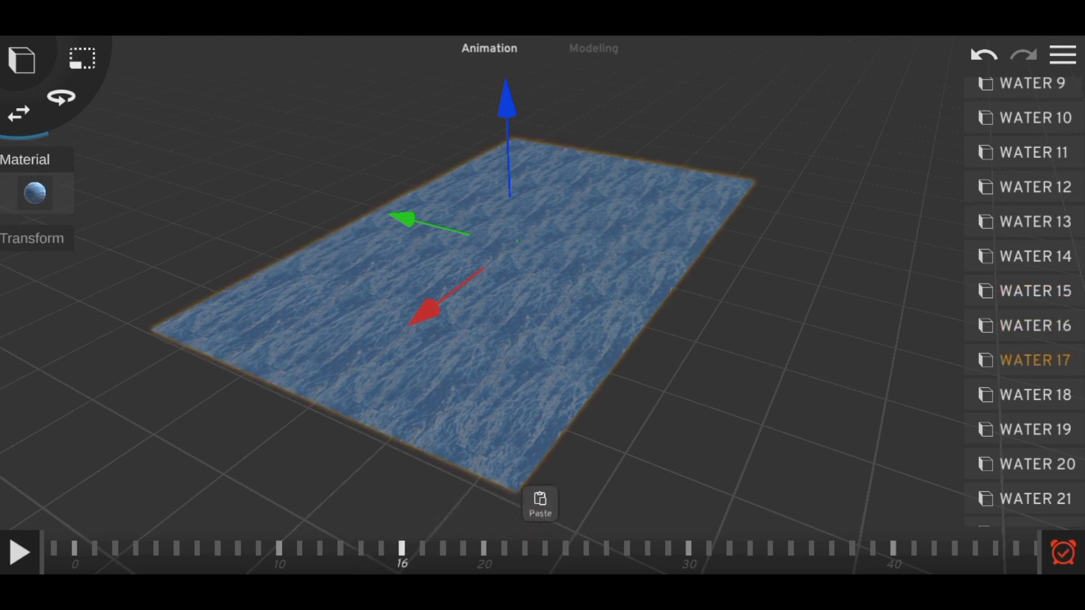
left_click(540, 500)
left_click(1033, 394)
left_click(422, 547)
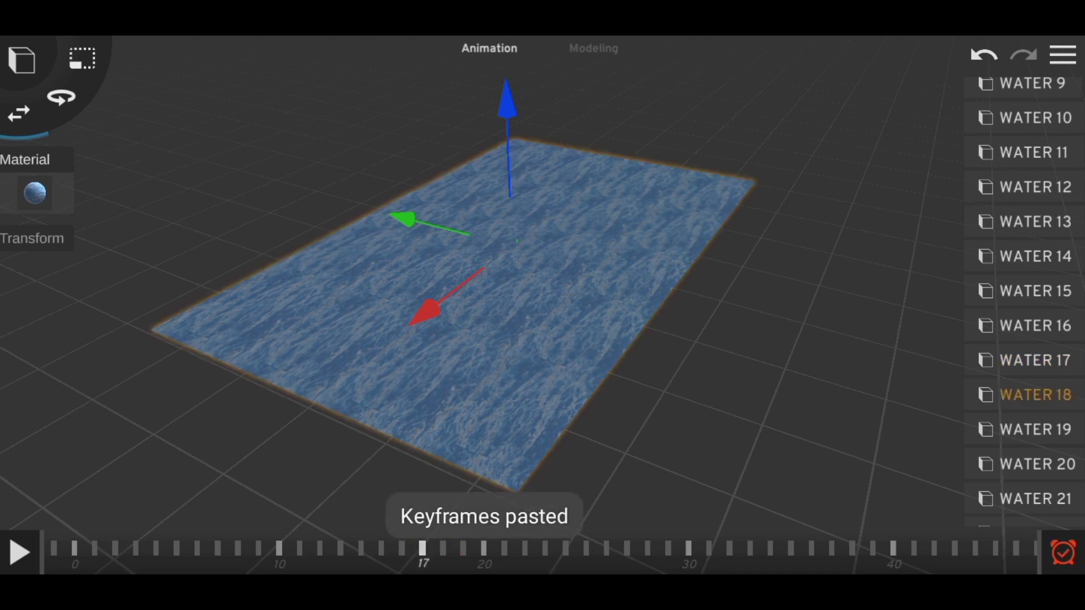
left_click(847, 283)
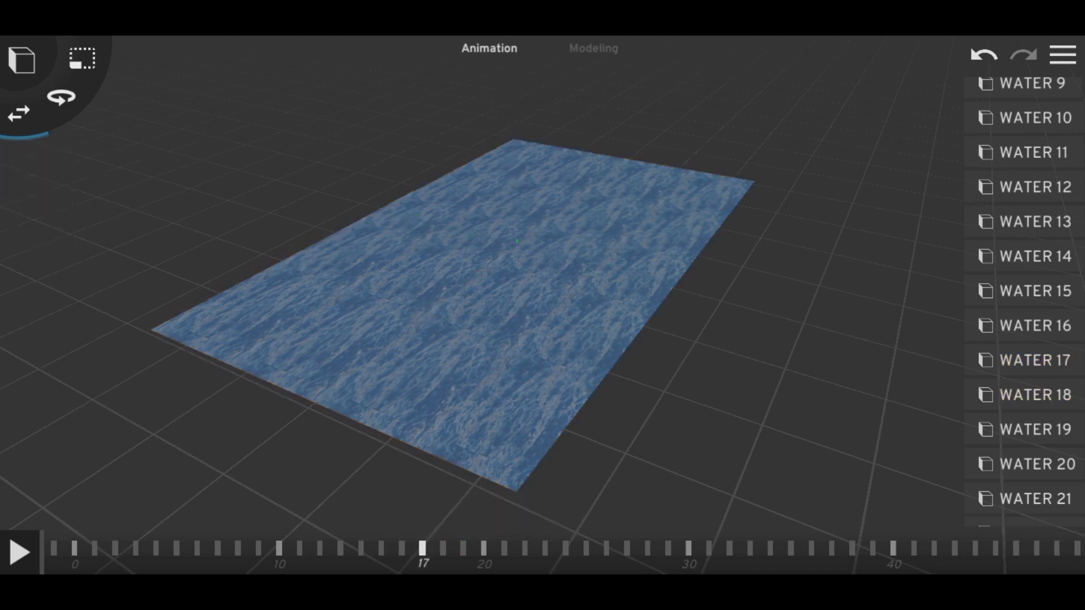
left_click(1034, 395)
left_click(422, 548)
left_click(540, 504)
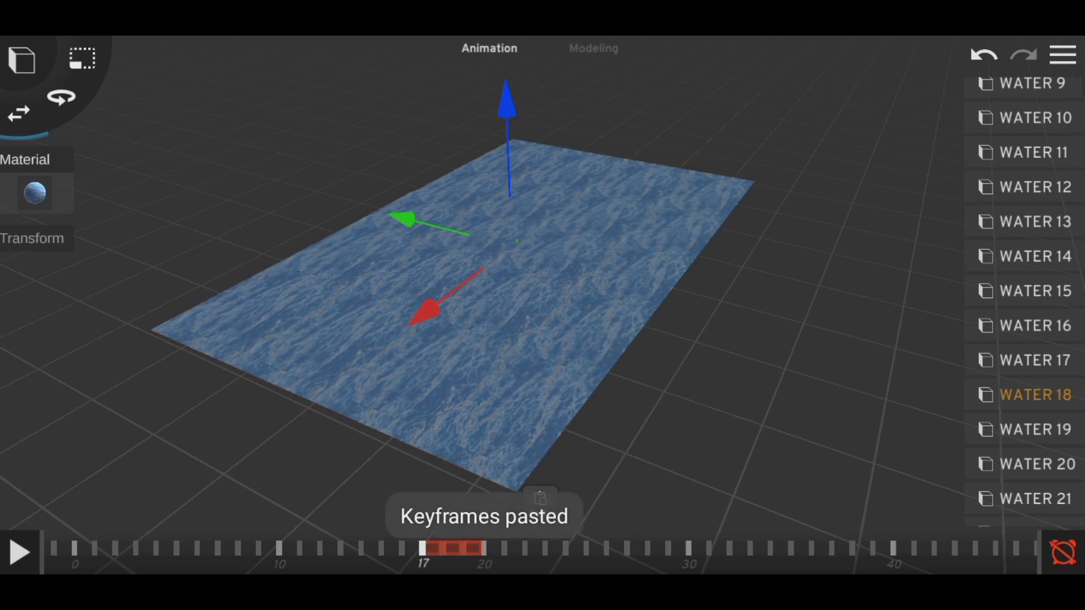
Step: Paste the keyframe block onto WATER 19, 20 and 21 at frames 18 to 20
left_click(1033, 429)
left_click(443, 548)
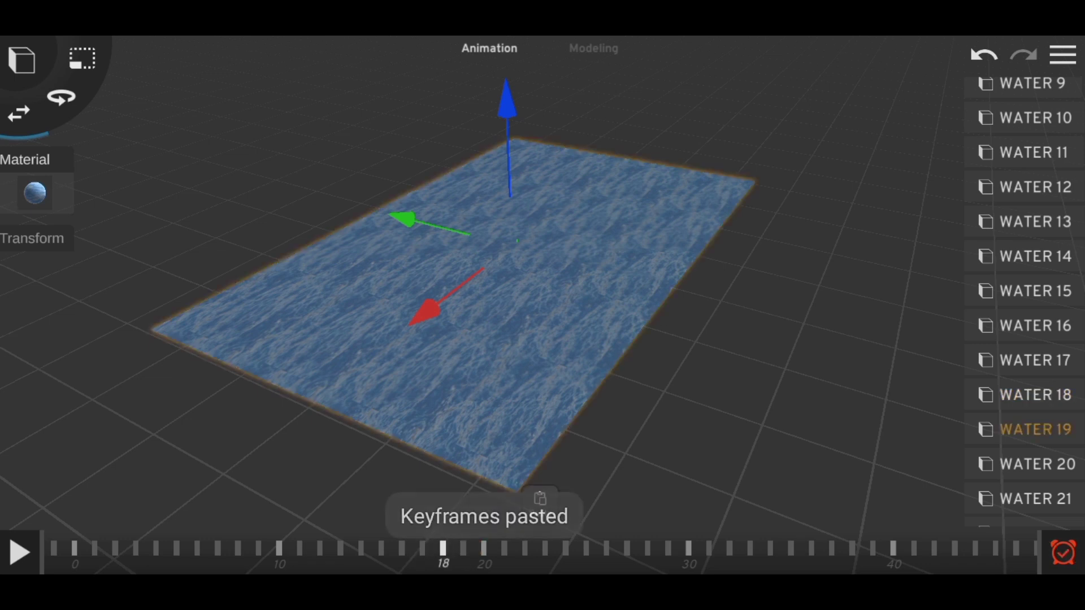
left_click(540, 498)
left_click(1037, 464)
left_click(463, 548)
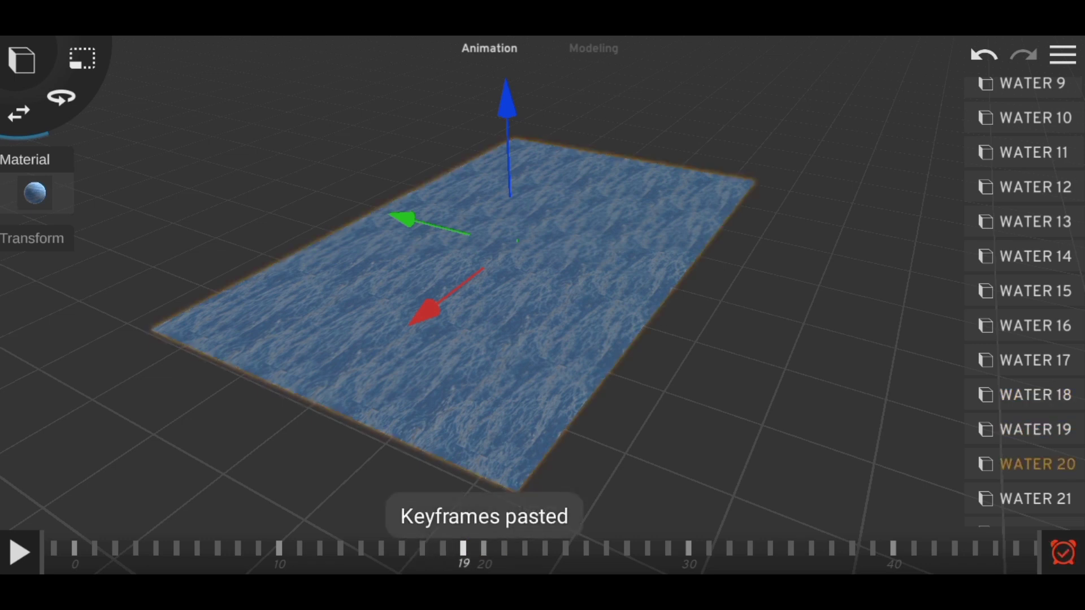
left_click(540, 498)
scroll(1023, 339, "down", 3)
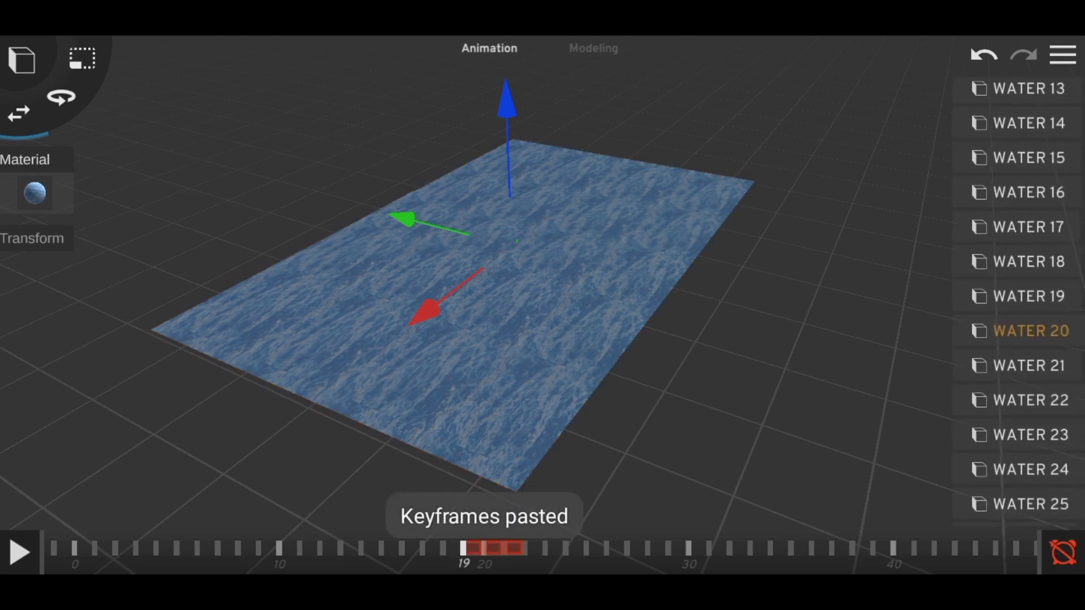
left_click(1028, 266)
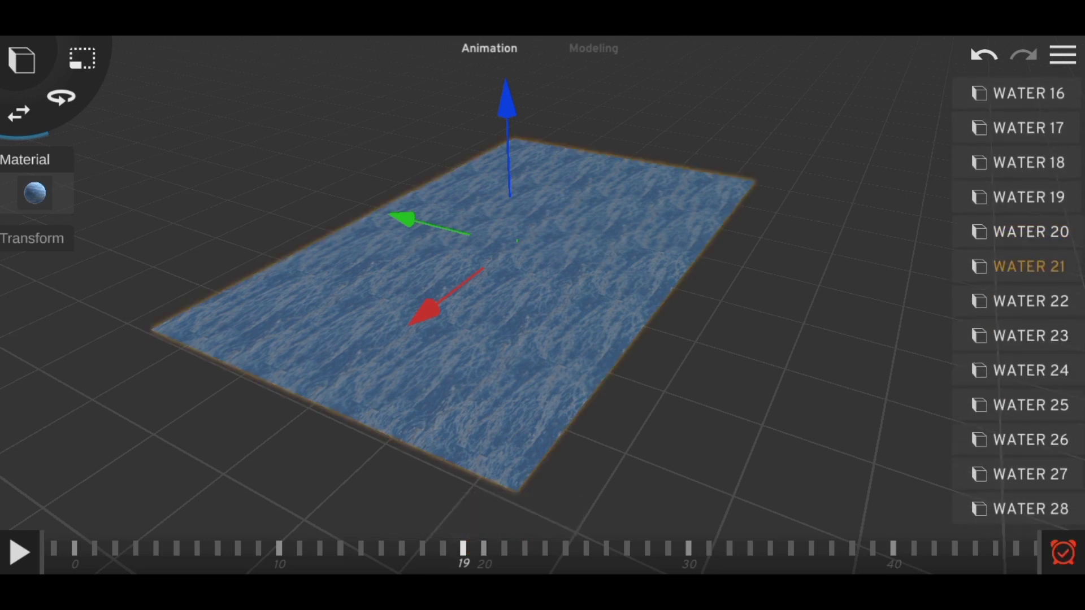
left_click(485, 548)
left_click(540, 502)
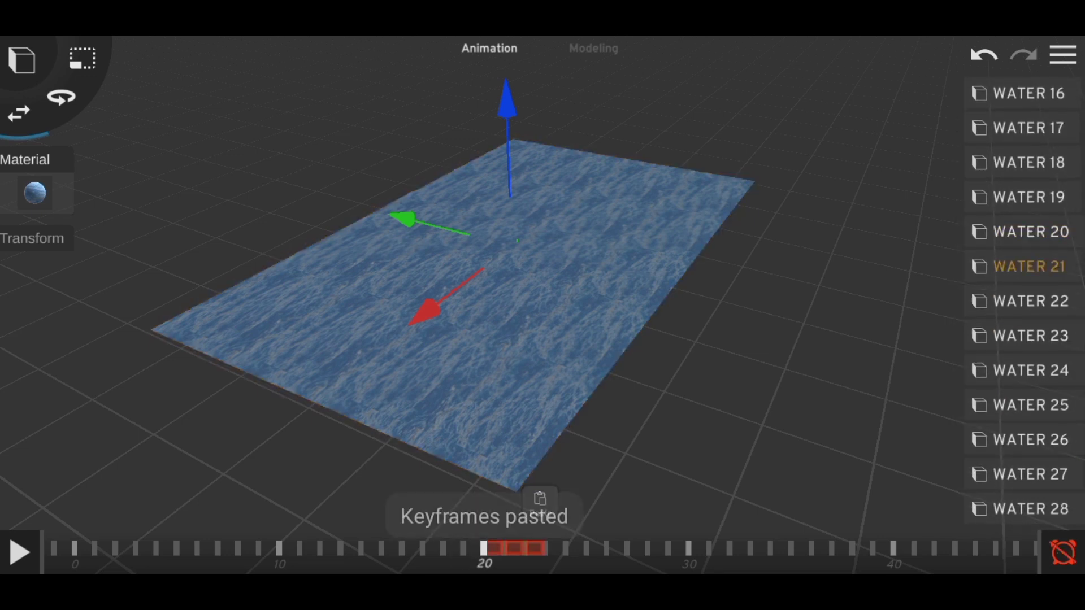
Step: Paste the keyframe block onto WATER 22, 23 and 24 at frames 21 to 23
left_click(1029, 300)
left_click(504, 548)
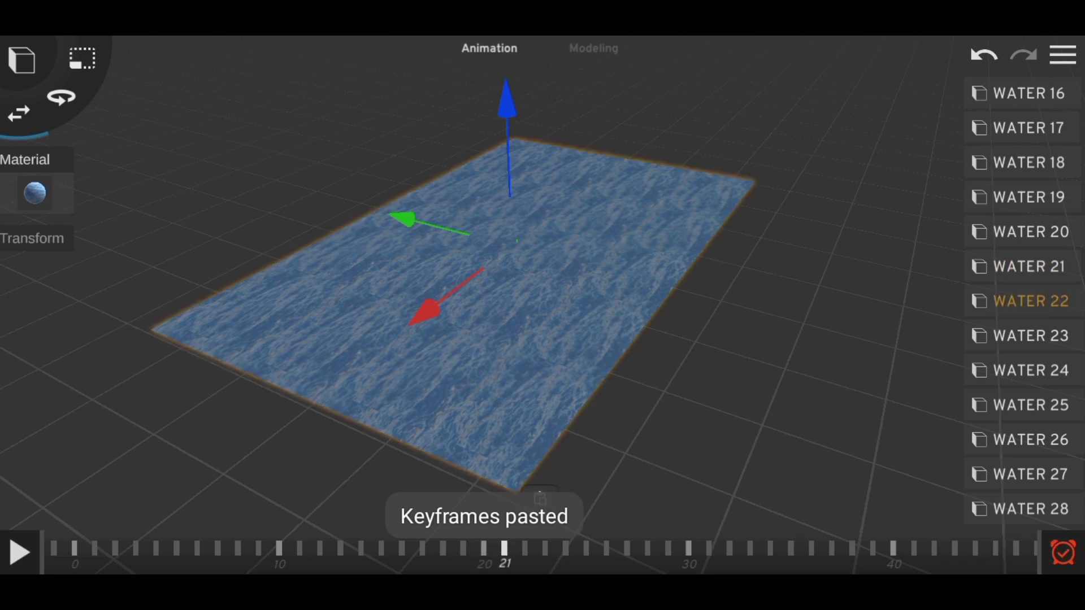
left_click(1029, 336)
left_click(525, 548)
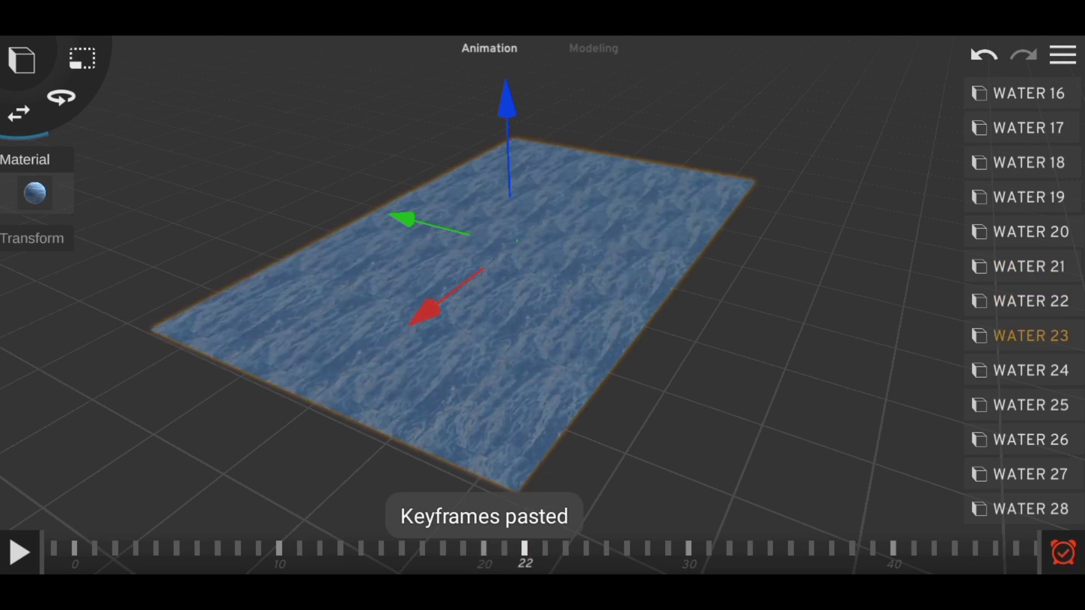
left_click(538, 503)
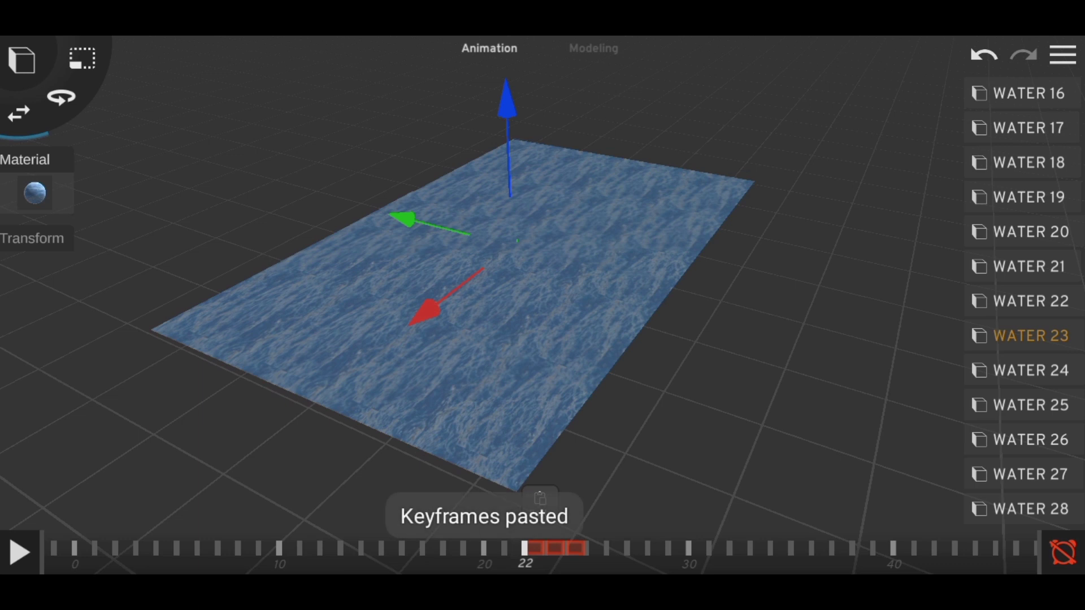
left_click(1030, 370)
left_click(544, 548)
left_click(544, 548)
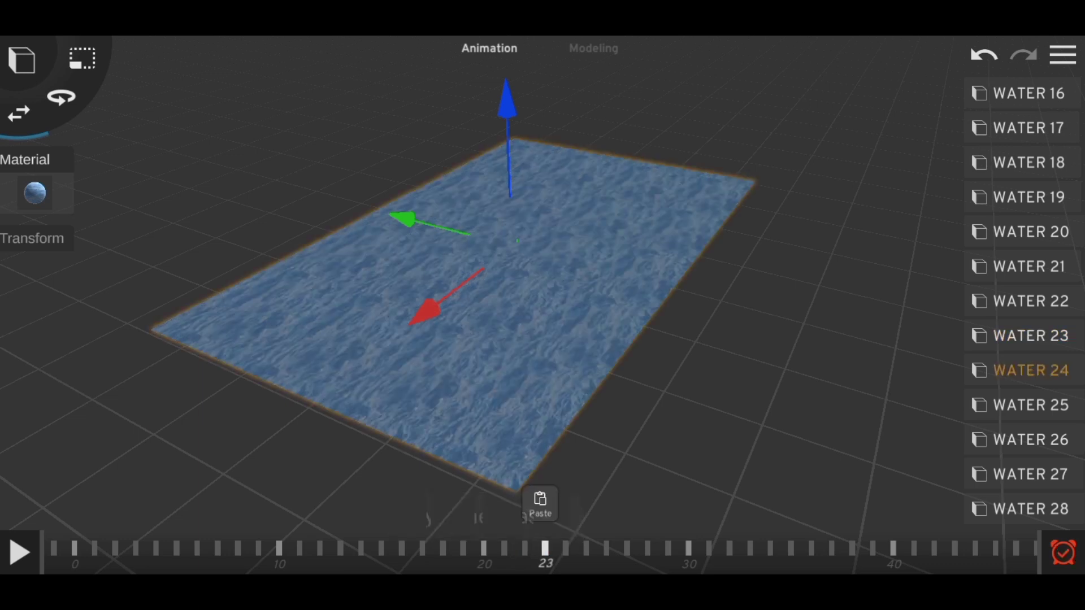
Step: Paste the keyframe block onto WATER 25 through 28 at frames 24 to 27
left_click(537, 502)
left_click(1030, 405)
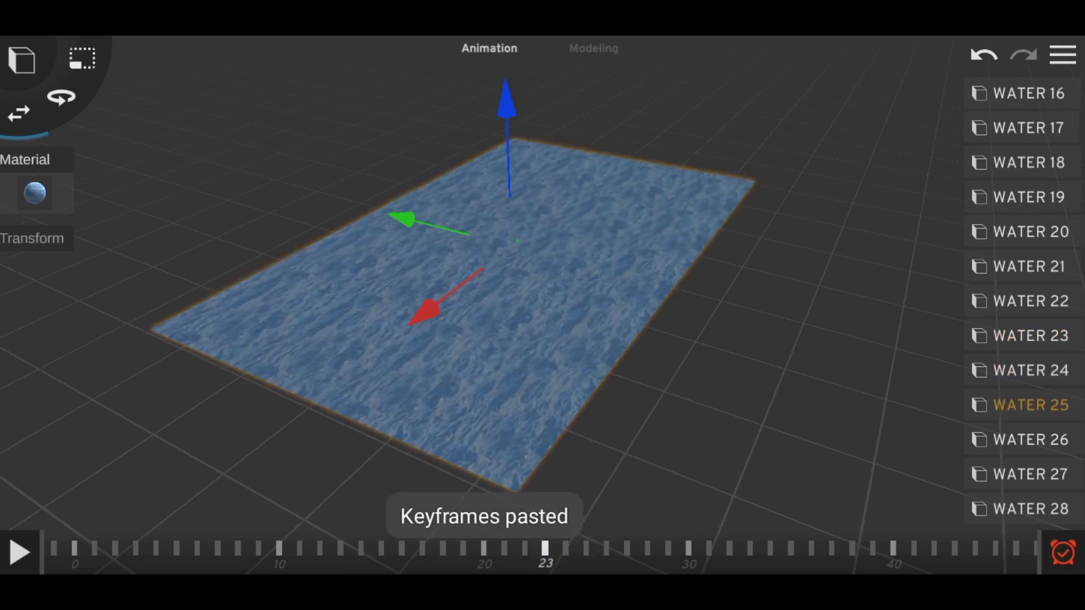
left_click(565, 548)
left_click(566, 548)
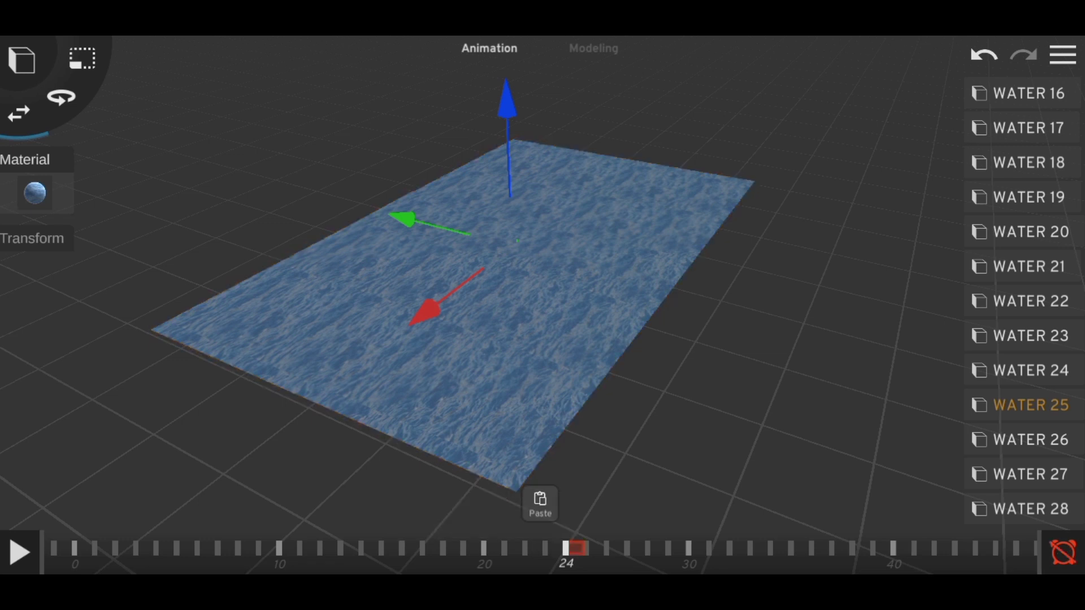
left_click(540, 501)
left_click(1031, 439)
left_click(586, 548)
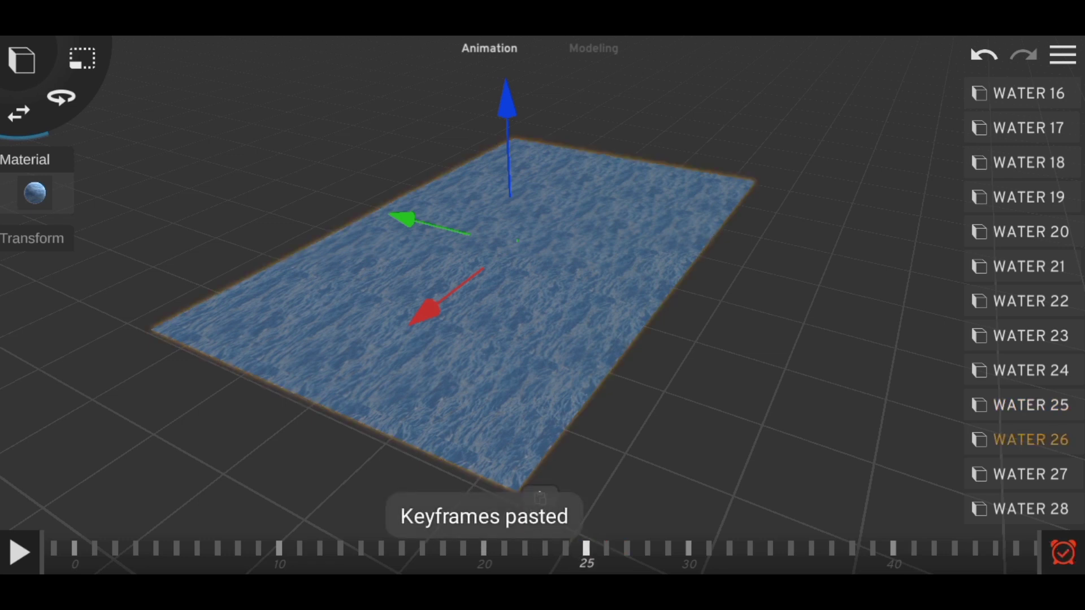
left_click(1030, 474)
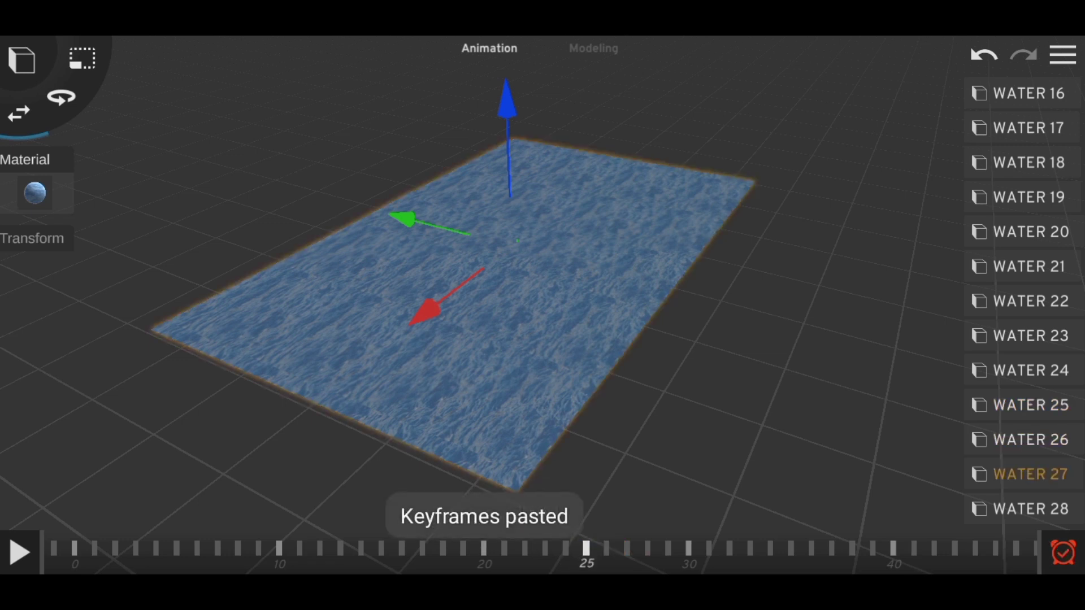
left_click(606, 547)
left_click(606, 548)
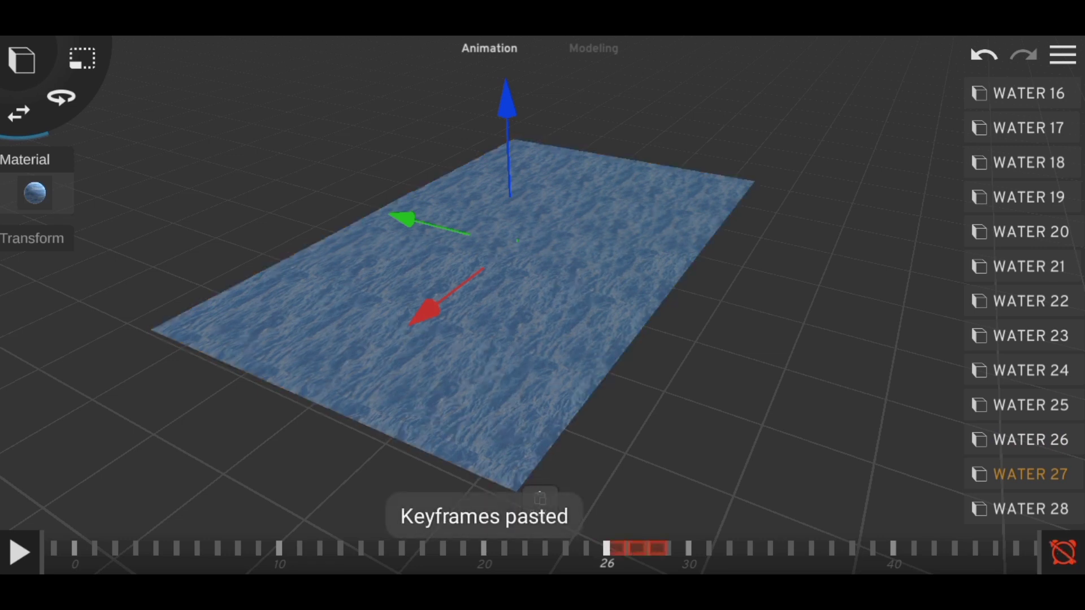
left_click(1031, 508)
left_click(626, 548)
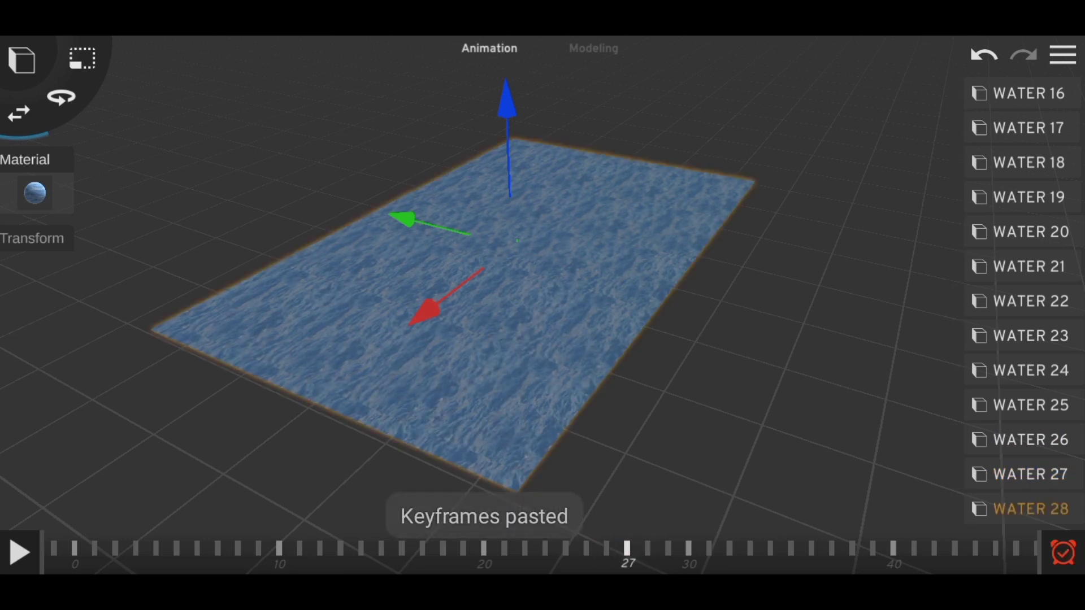
left_click(540, 503)
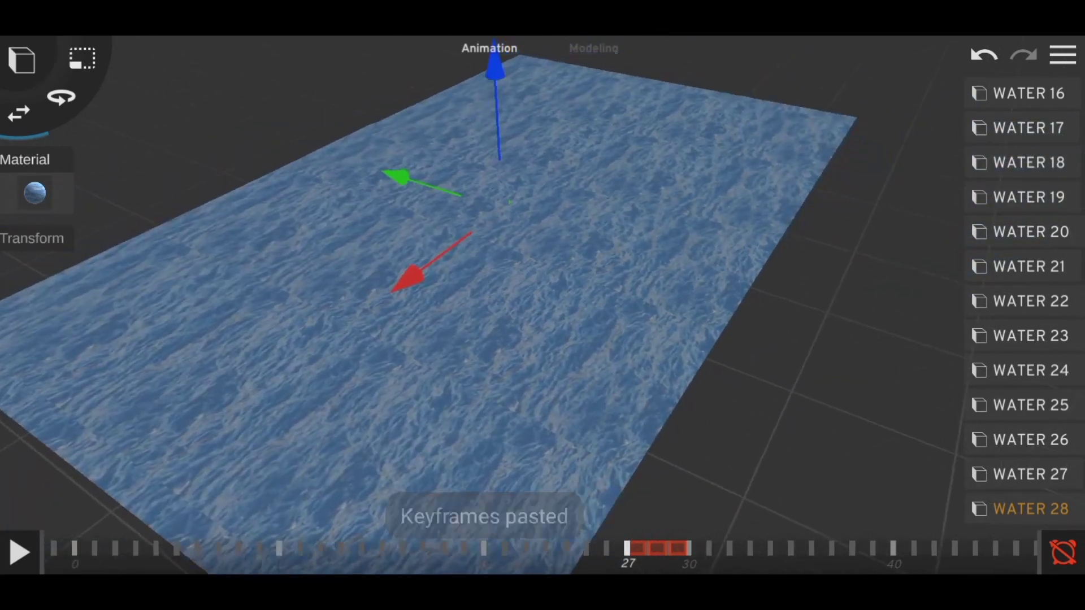
Step: Preview the water flicker animation, pausing playback at frame 18
left_click(18, 552)
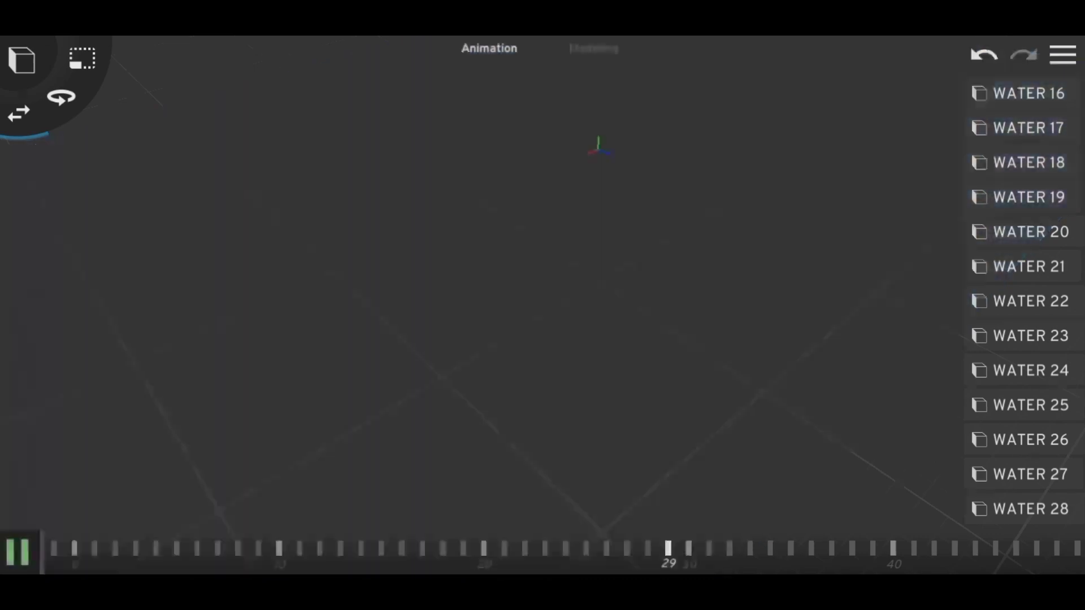
left_click(18, 552)
left_click_drag(932, 548, 504, 548)
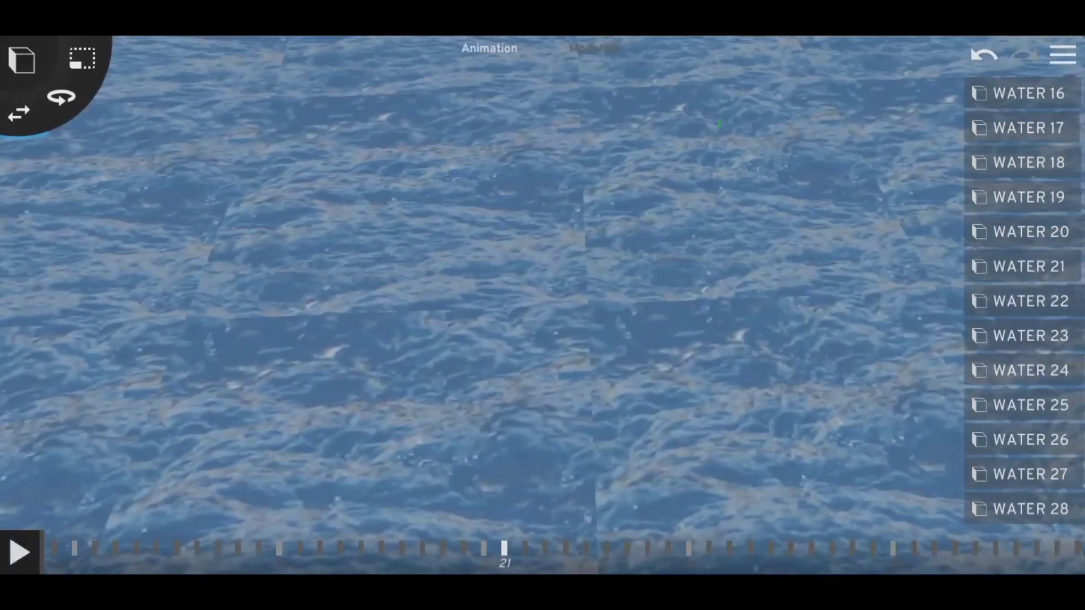
left_click(18, 552)
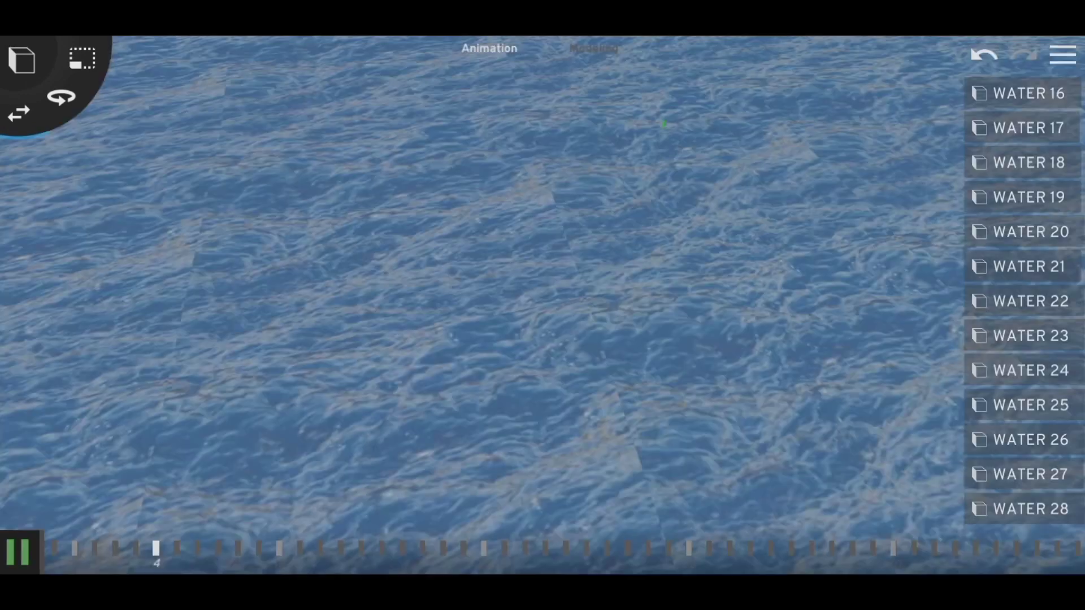
left_click(17, 552)
Step: Zoom out and box-select all the WATER planes at once
scroll(542, 305, "down", 5)
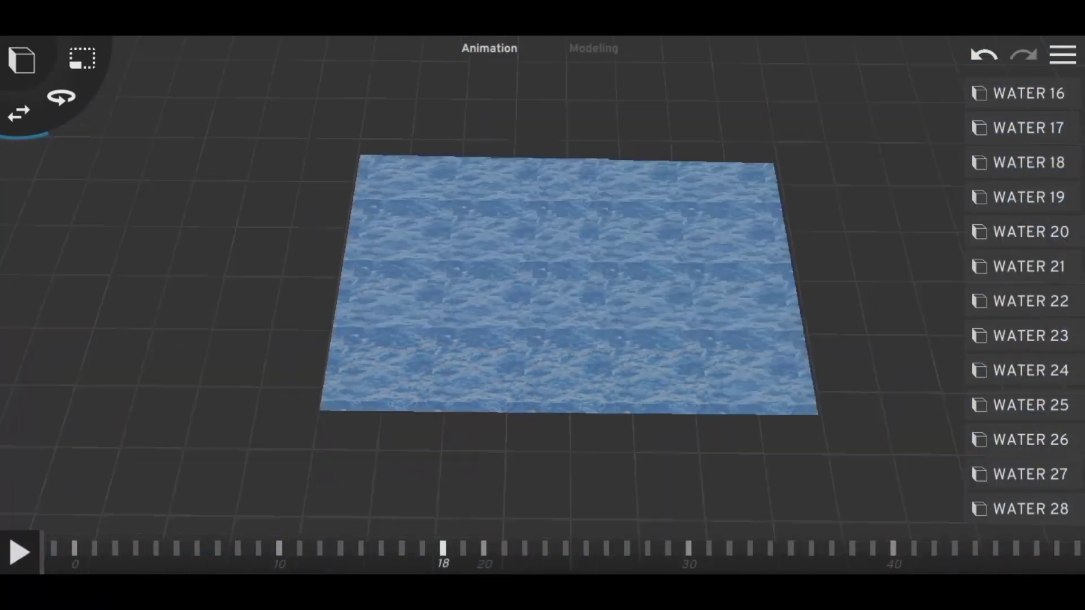
scroll(577, 282, "up", 2)
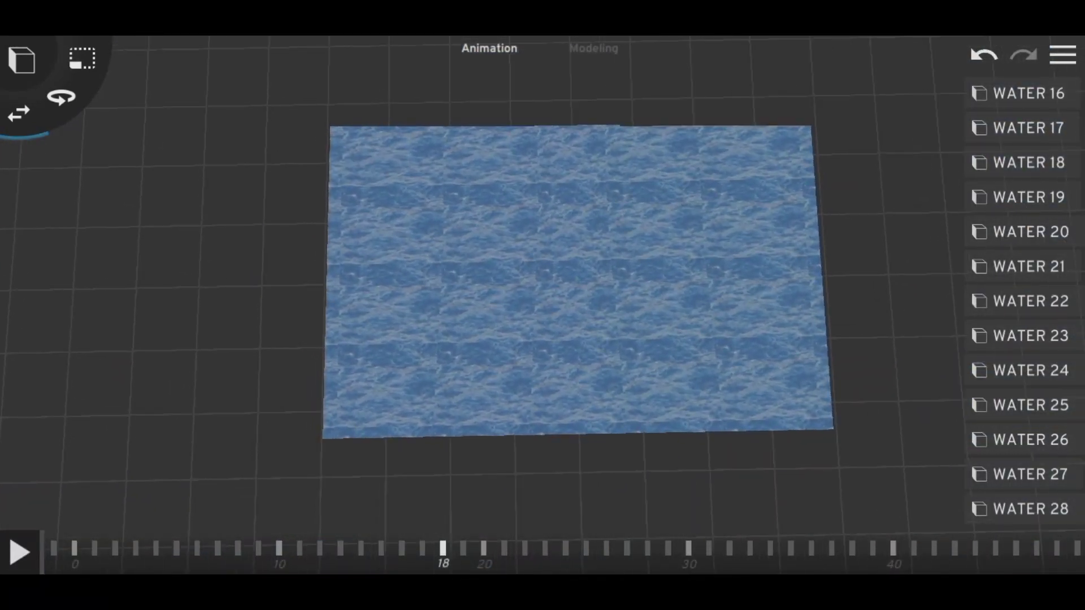
mouse_move(309, 110)
left_mouse_down()
mouse_move(496, 448)
mouse_move(944, 454)
left_mouse_up()
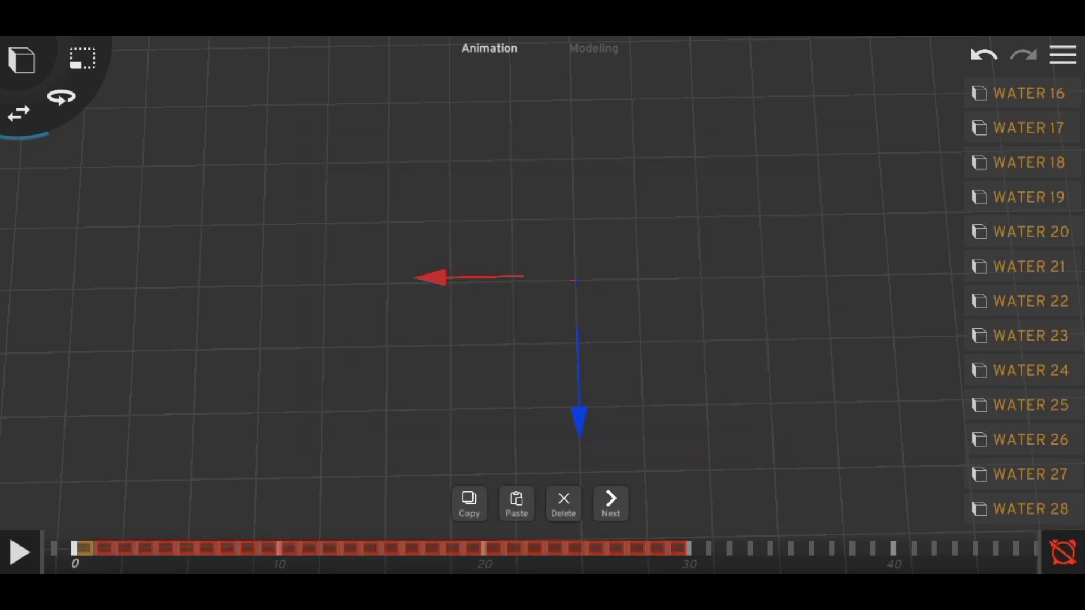
Step: Copy the water keyframe block and paste it at frames 28 and 56
left_click_drag(75, 548, 669, 548)
left_click(469, 503)
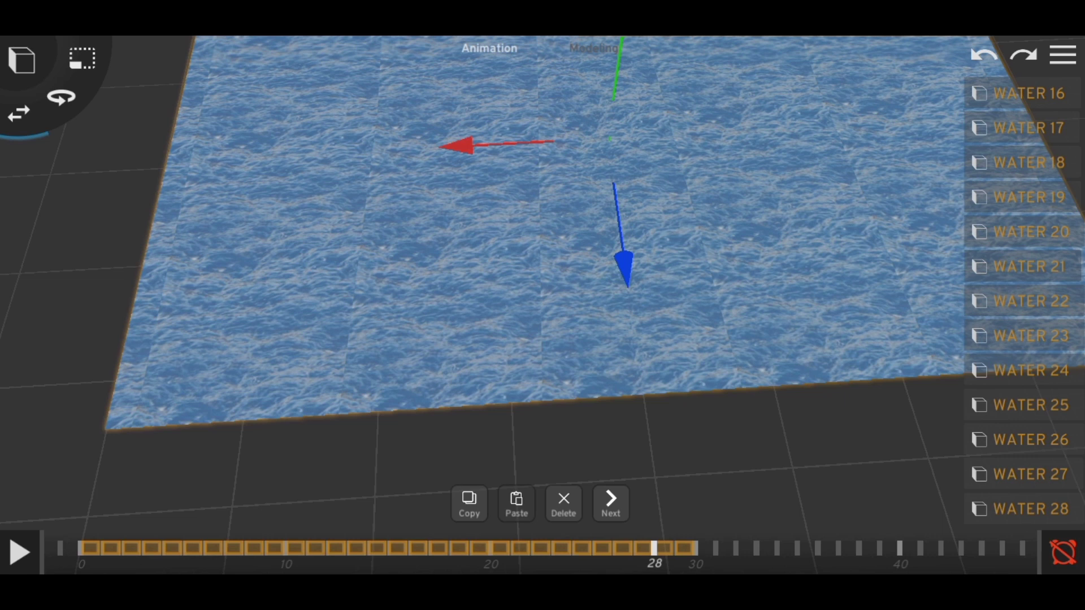
left_click(516, 503)
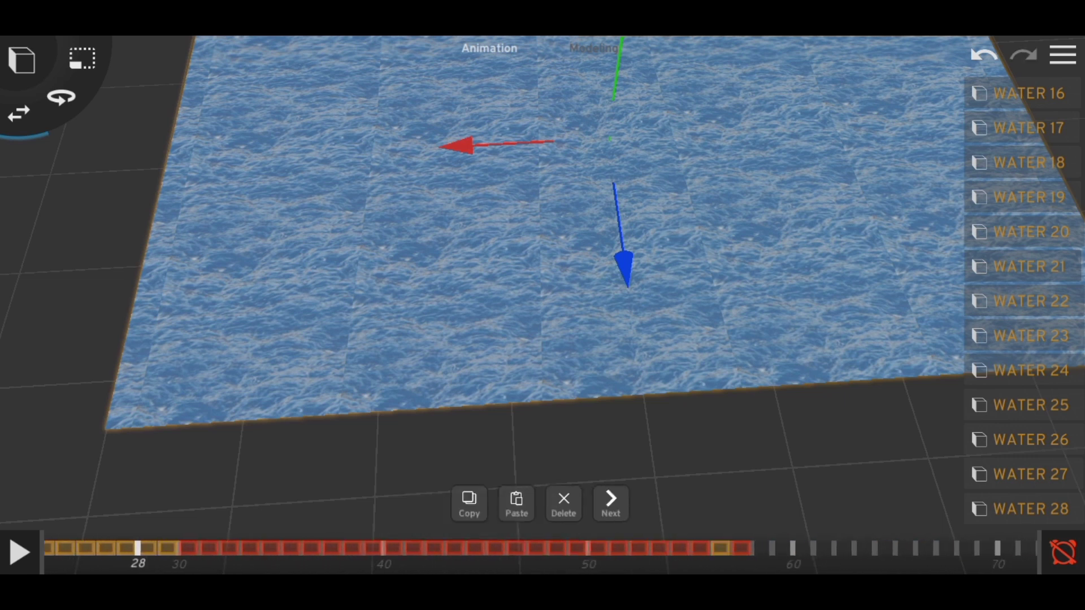
left_click(711, 548)
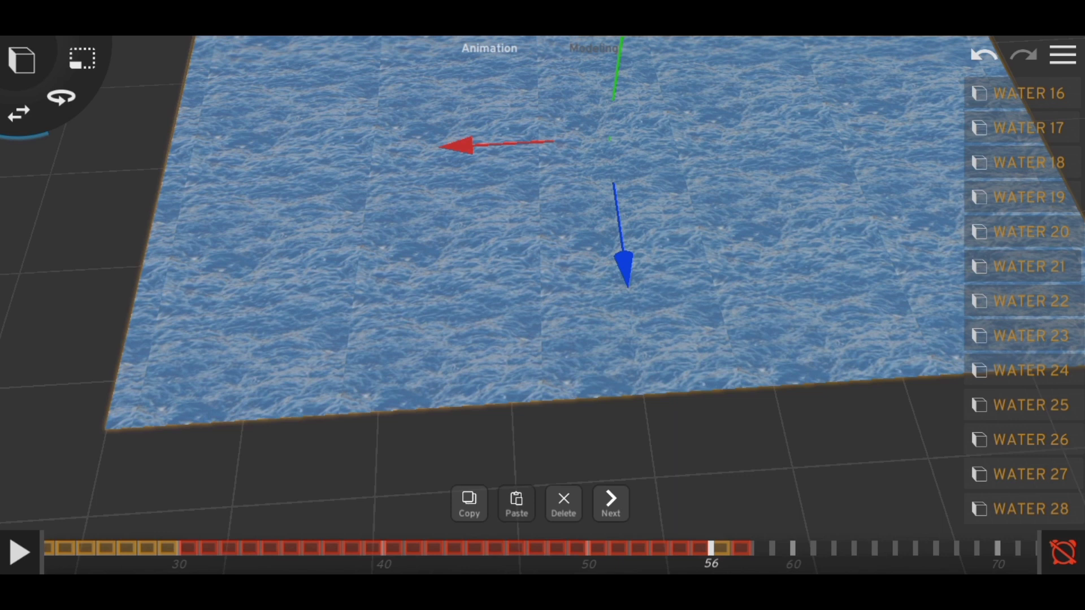
left_click(516, 503)
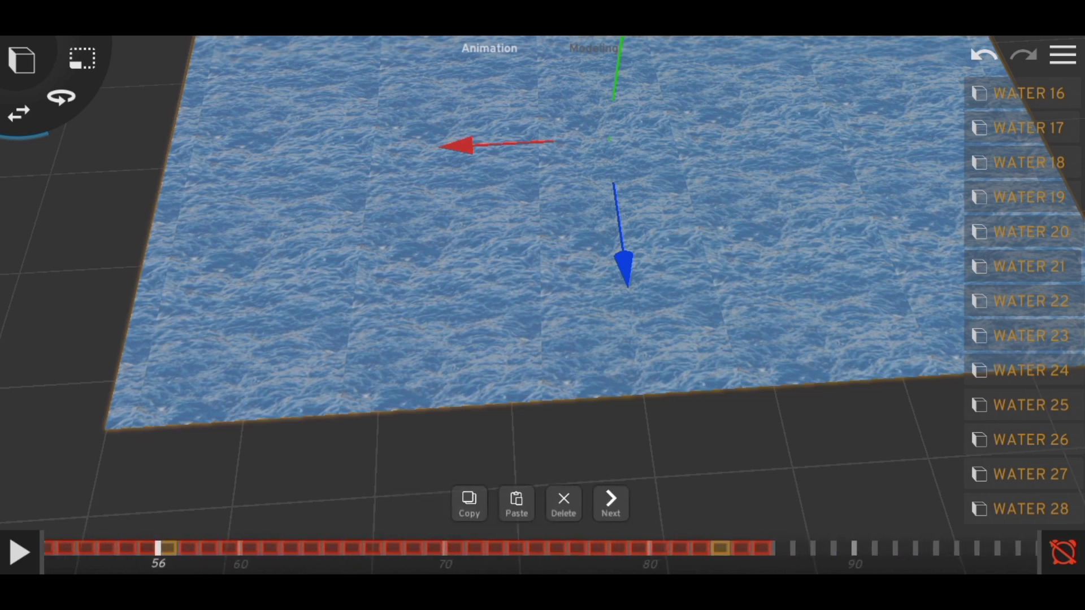
Step: Paste the keyframe block again at frames 84 and 112, then replay from the start
left_click(731, 548)
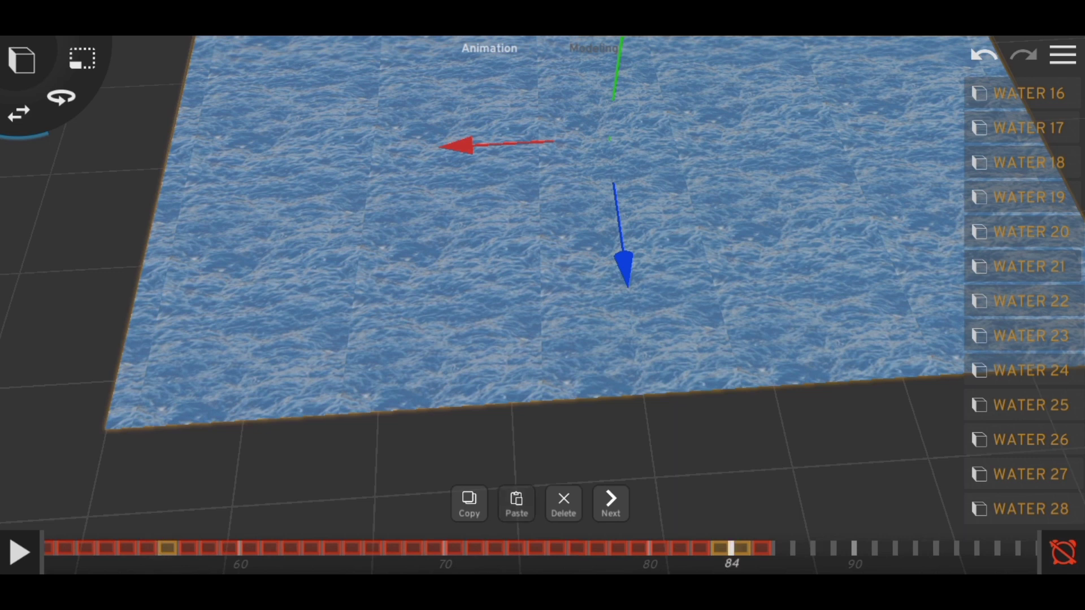
left_click(516, 503)
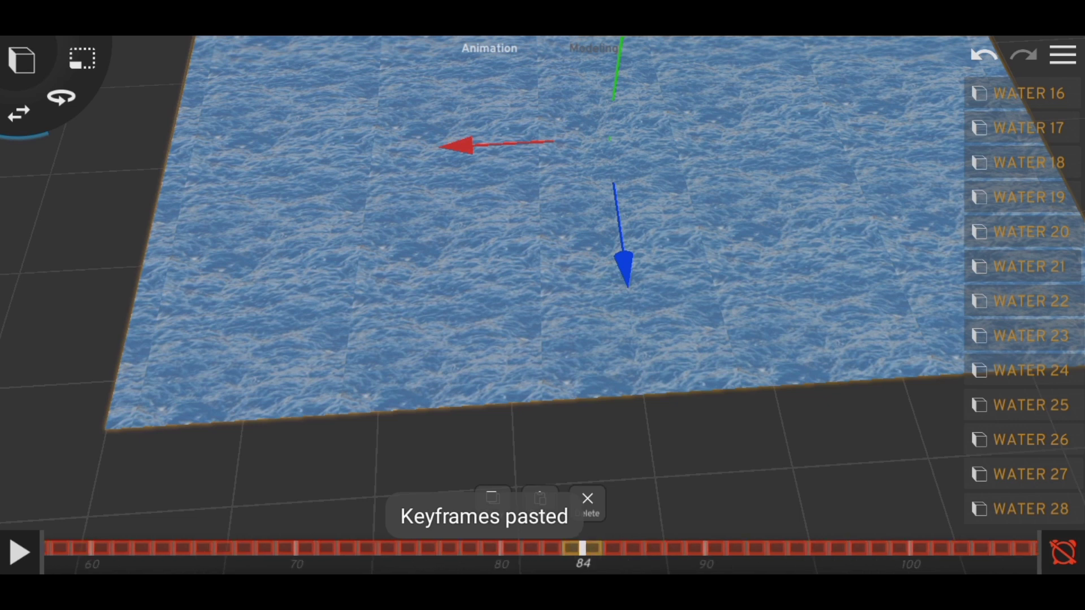
left_click(754, 548)
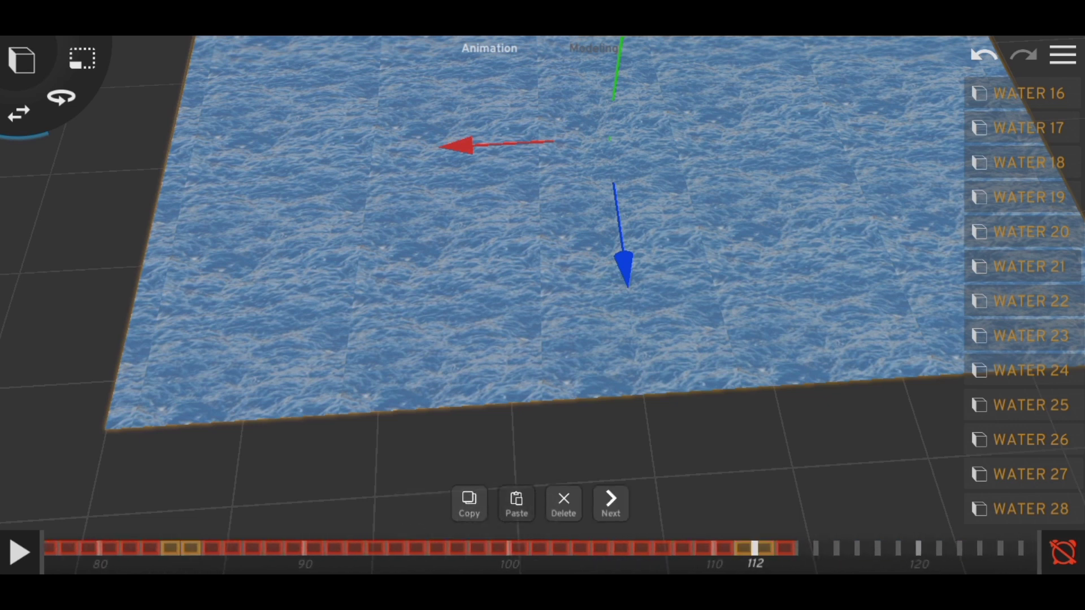
left_click(516, 503)
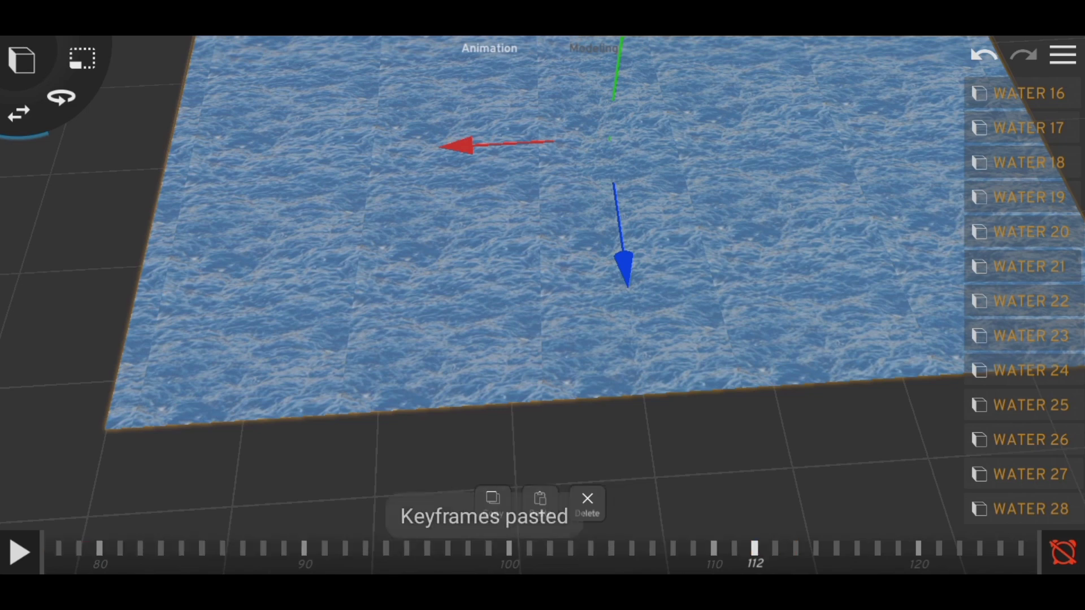
left_click_drag(723, 551, 147, 551)
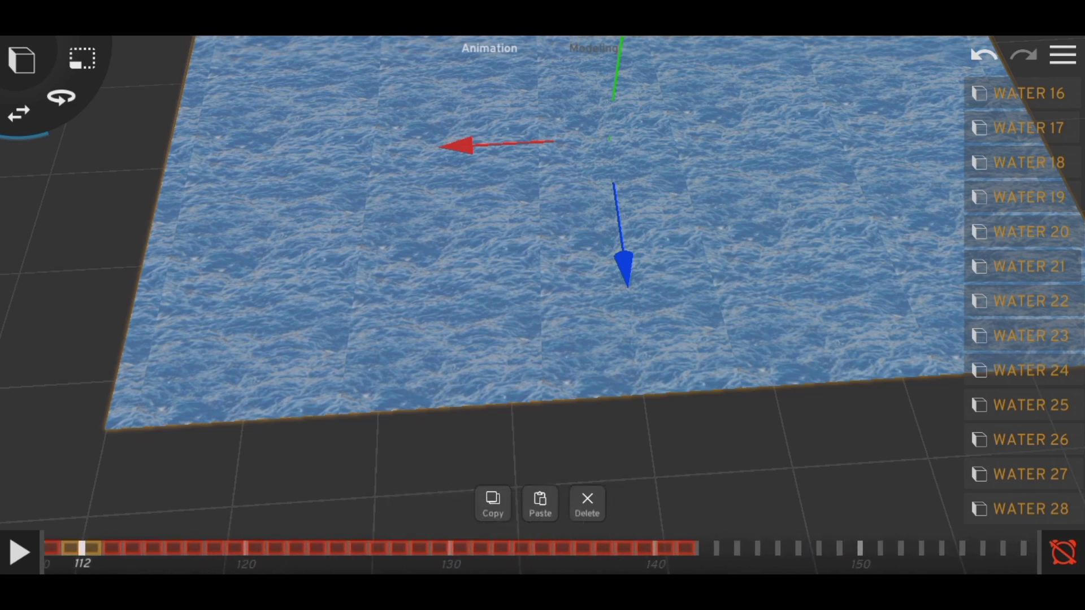
left_click(19, 552)
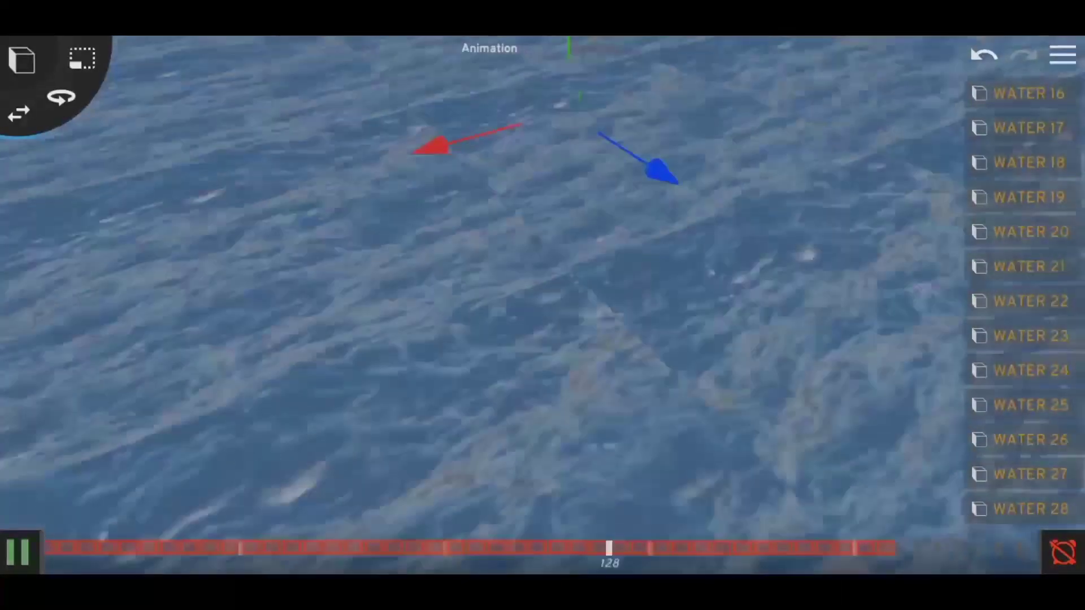
Step: Pause the looped water animation, then resume playback
left_click(19, 551)
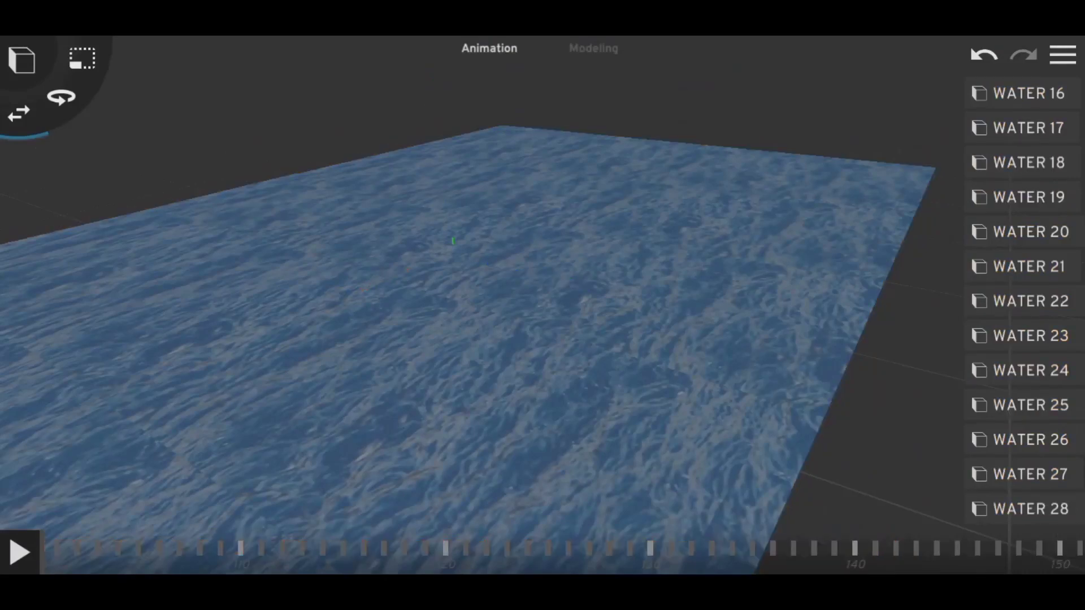
left_click(19, 552)
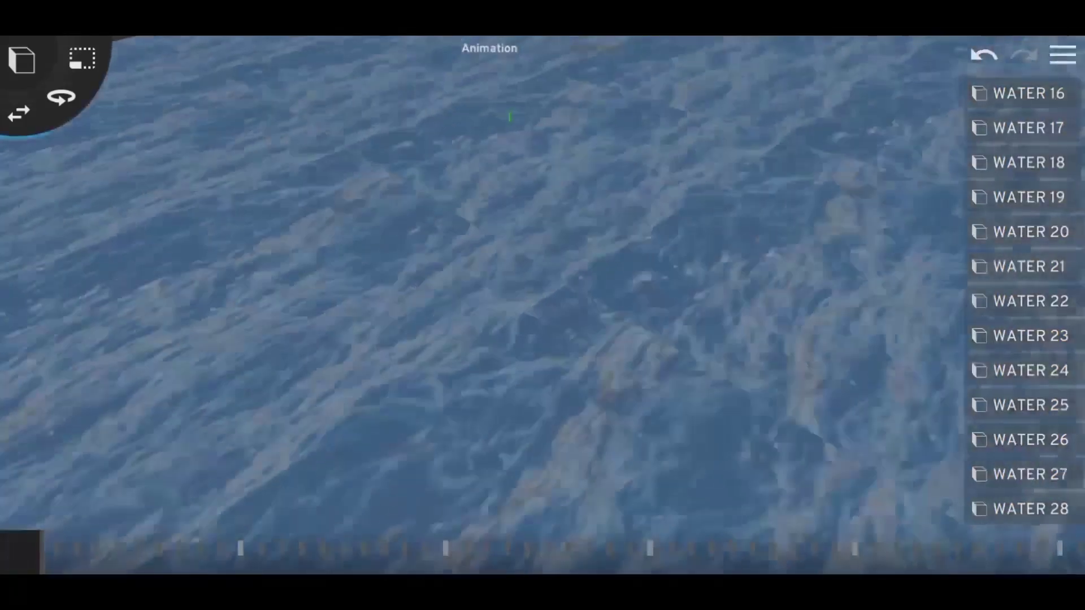